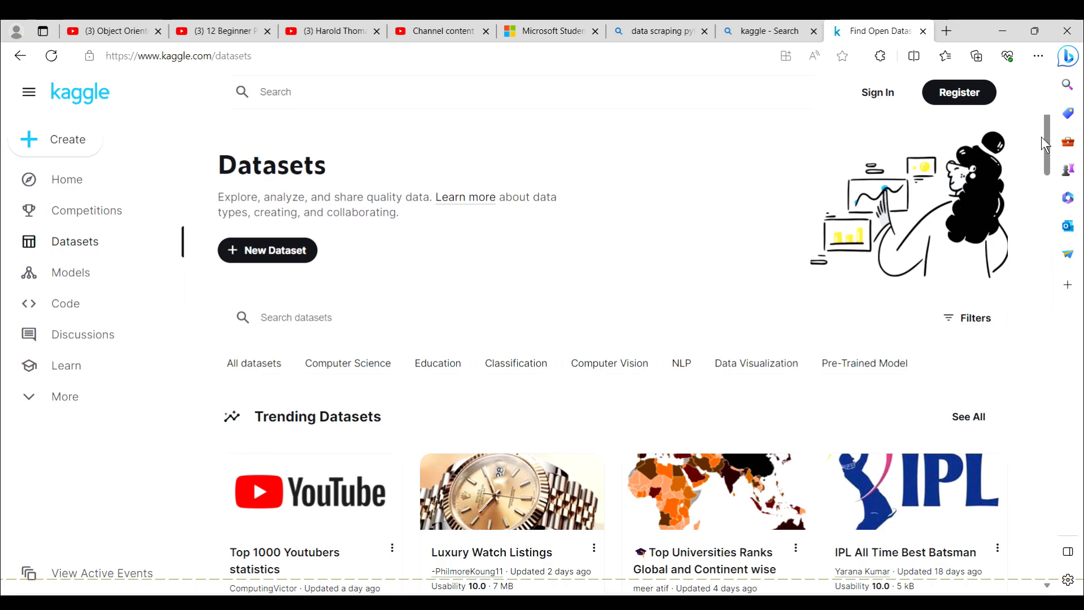
- Browse Kaggle's dataset categories and open the Brazil Traffic Incidents dataset in the Law section
scroll(1046, 137, down, 1)
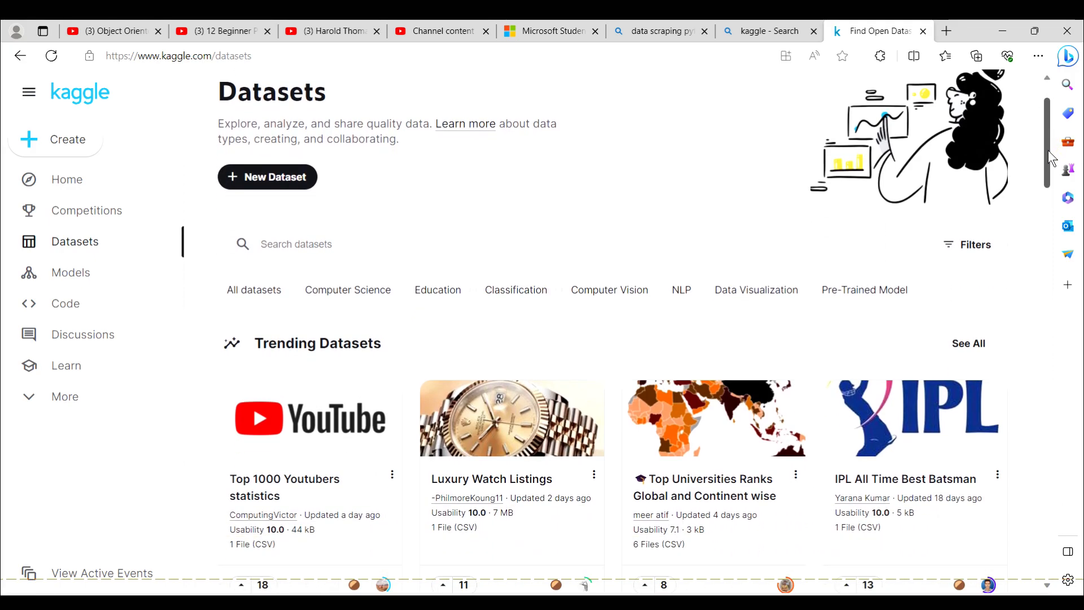
drag(1049, 151, 1036, 339)
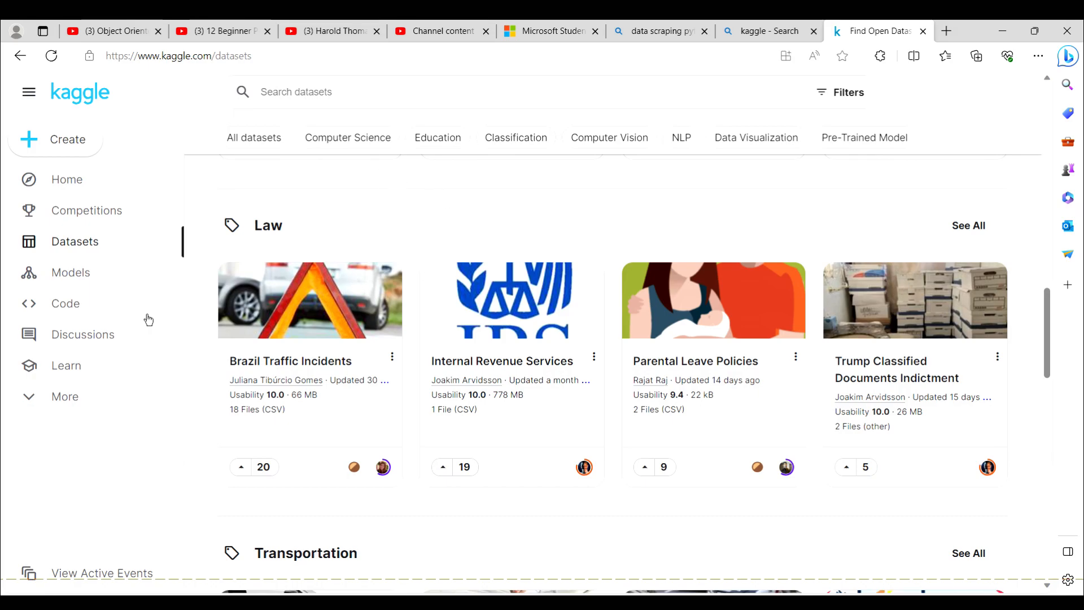
click(279, 370)
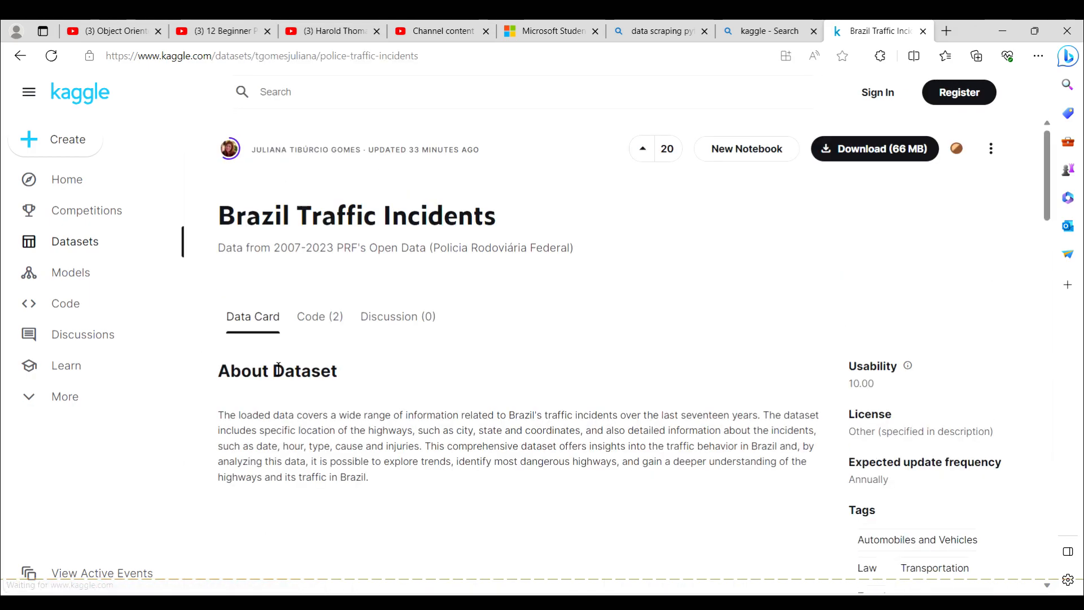
- Examine the dataset's description and column preview, and view the file Dados_PRF_2007.csv in the Data Explorer
drag(1051, 167, 1048, 303)
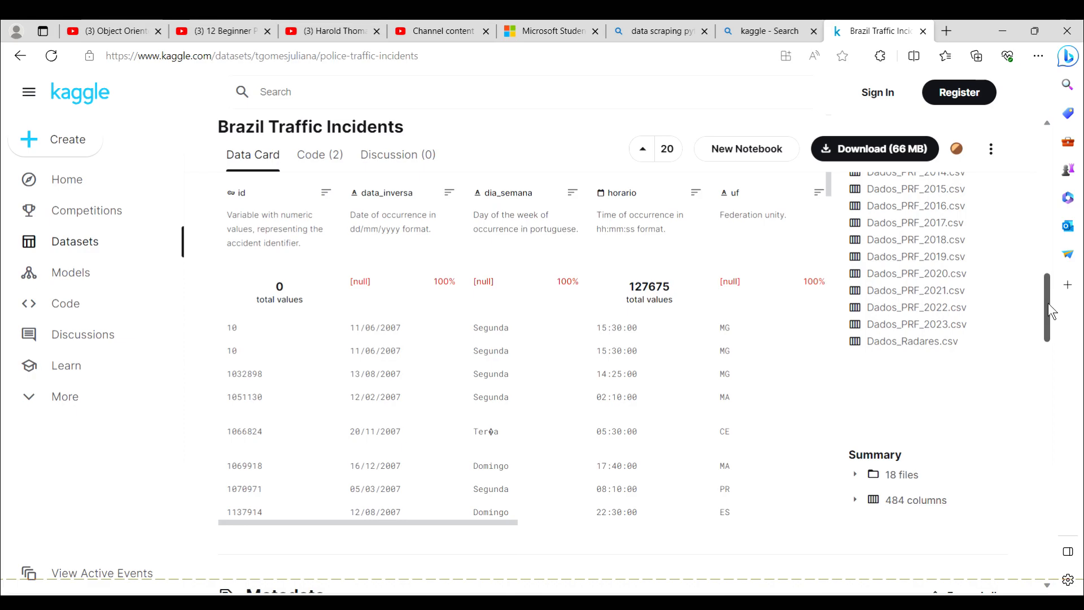
drag(1048, 303, 1051, 276)
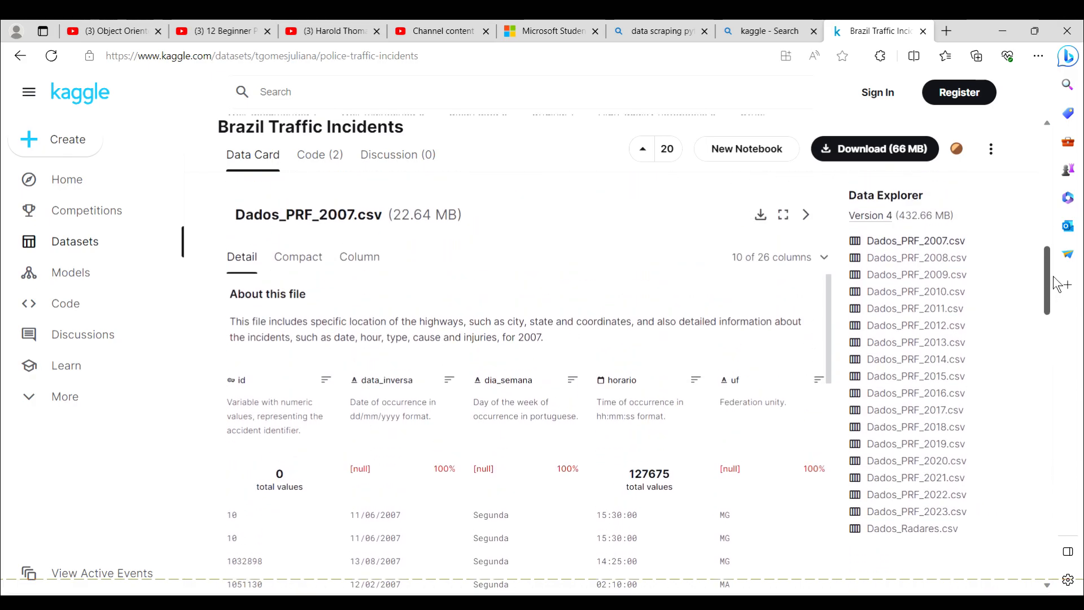
click(913, 243)
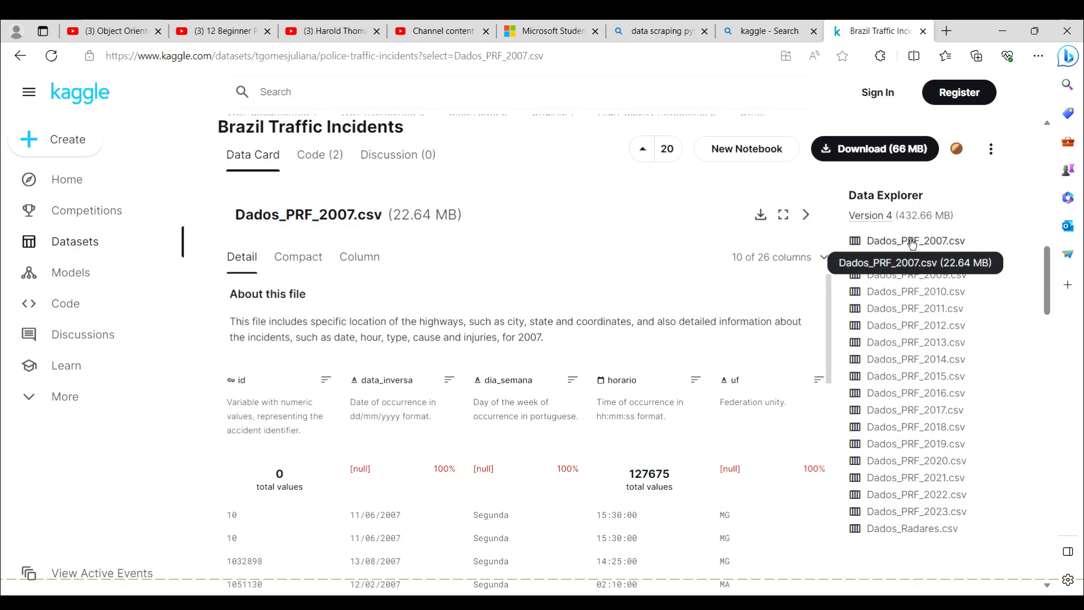
- Try to download the Brazil Traffic Incidents dataset and close its page
click(868, 153)
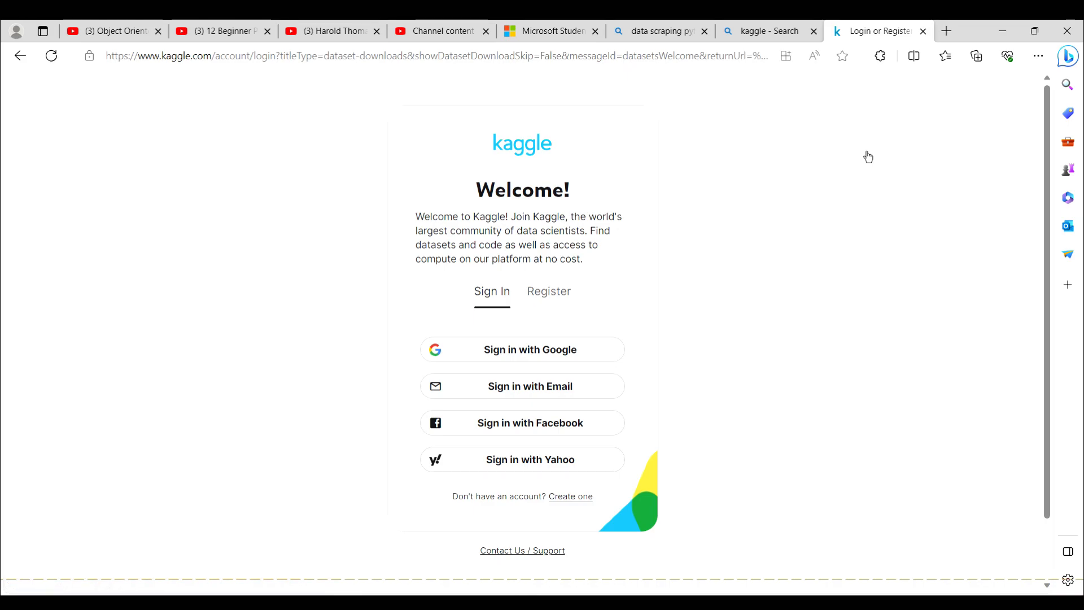
click(923, 32)
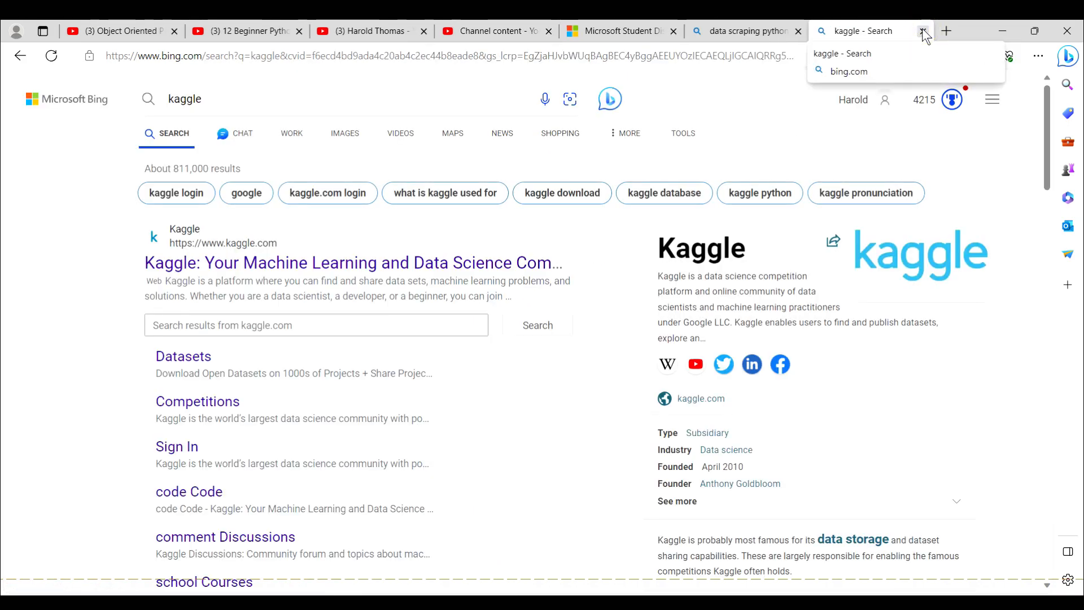
- Reopen Kaggle's Datasets page from the Bing search results and view the trending datasets
click(206, 357)
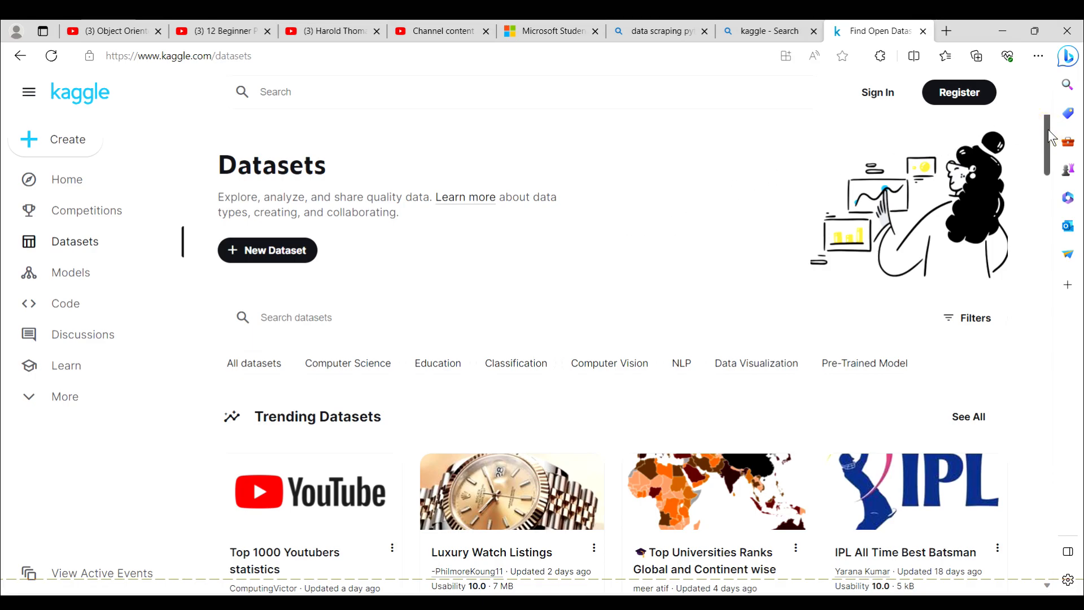
drag(1048, 130, 1063, 147)
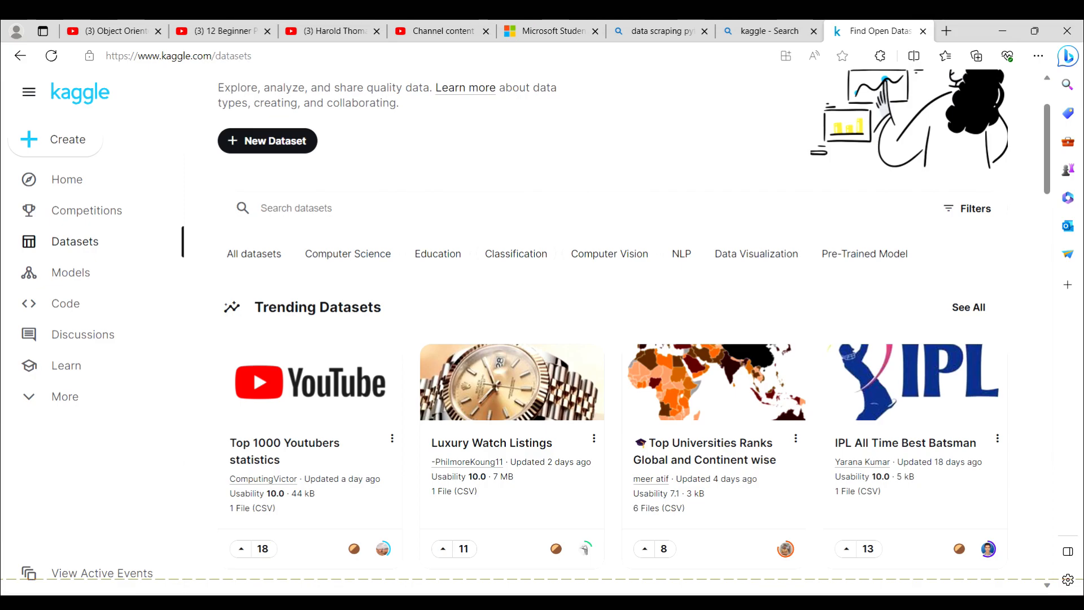
click(535, 606)
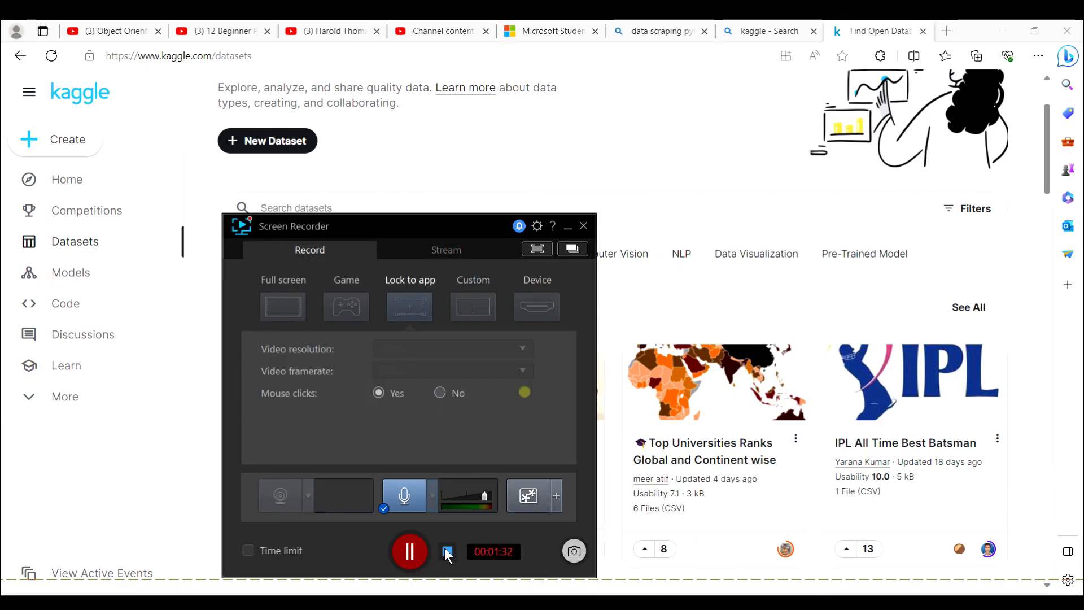
click(447, 551)
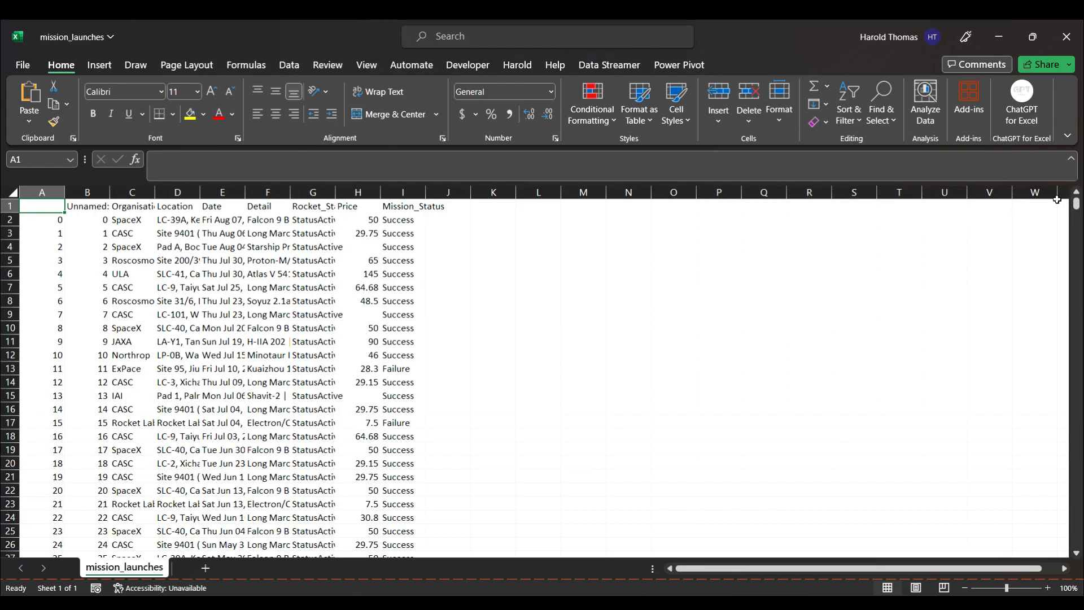
- Delete the index column without a header, column A, from the mission_launches sheet
mouse_move(1076, 204)
mouse_down()
mouse_move(1076, 542)
mouse_move(1076, 204)
mouse_up()
click(148, 289)
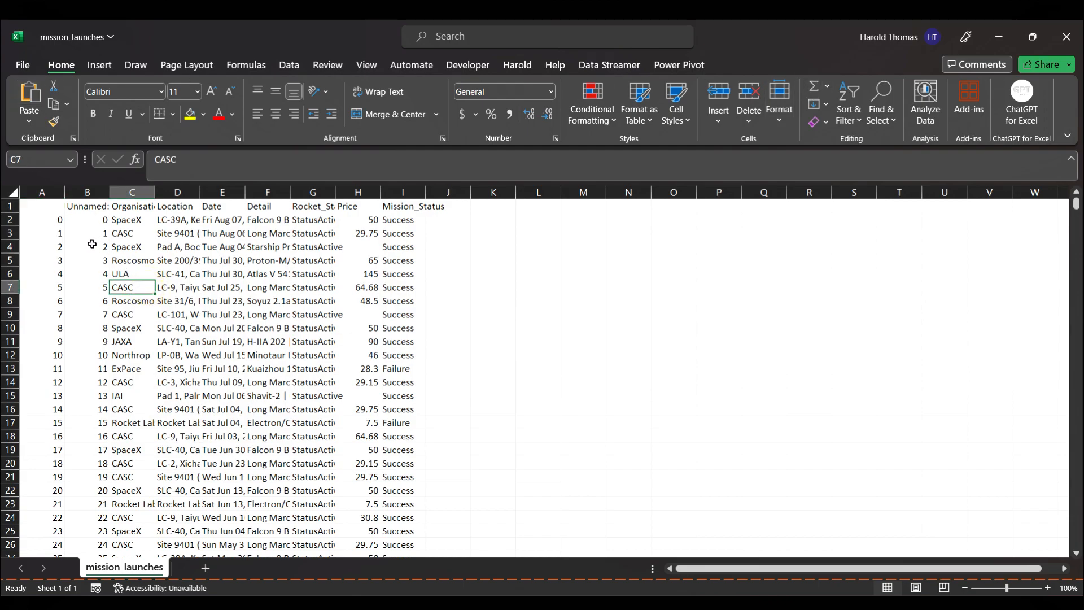
click(39, 193)
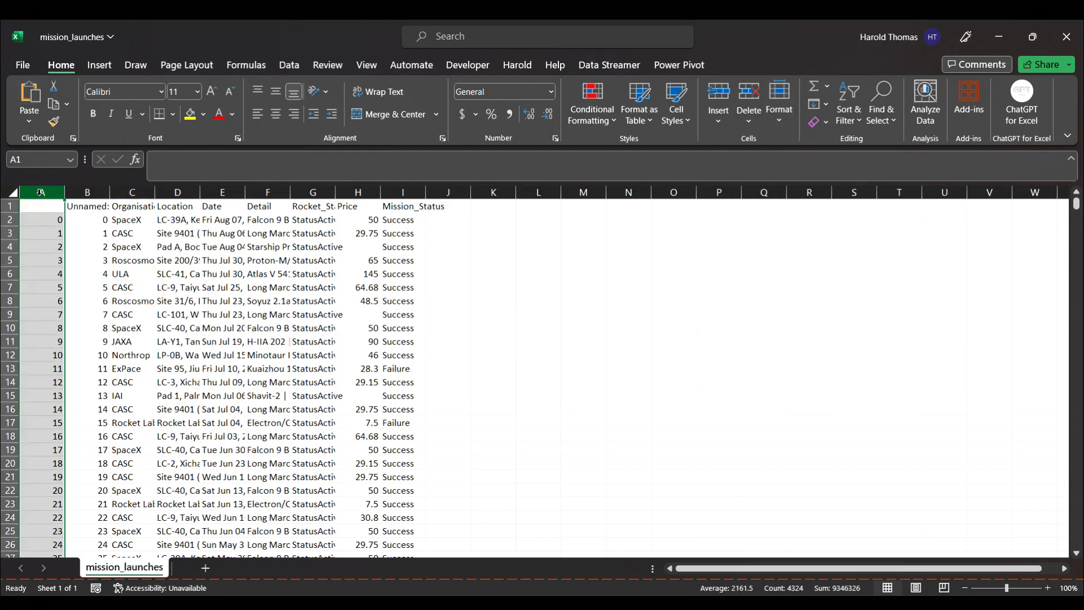
right_click(39, 194)
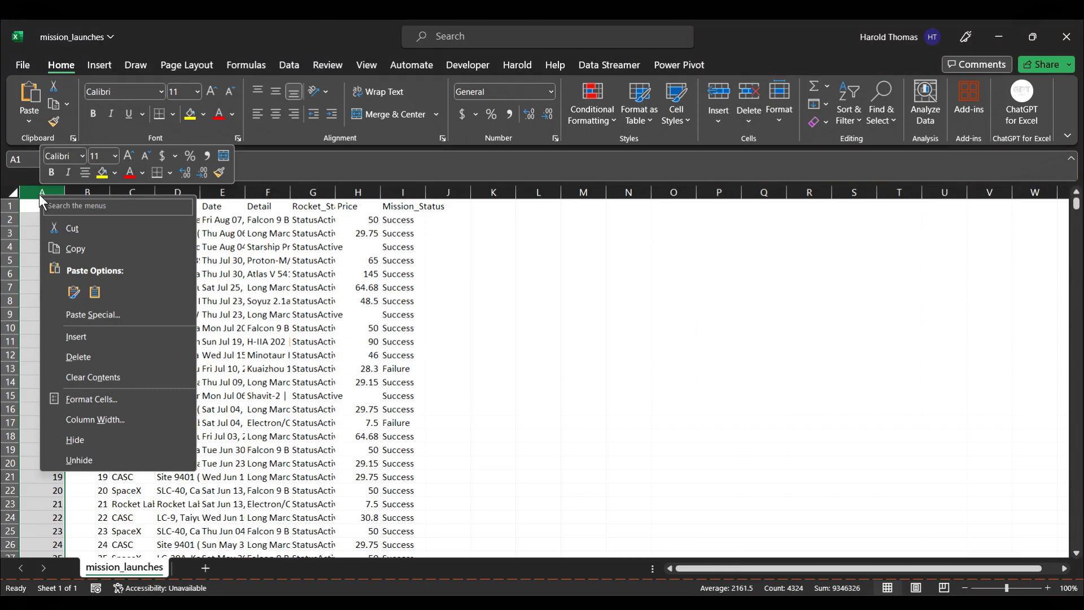
click(88, 356)
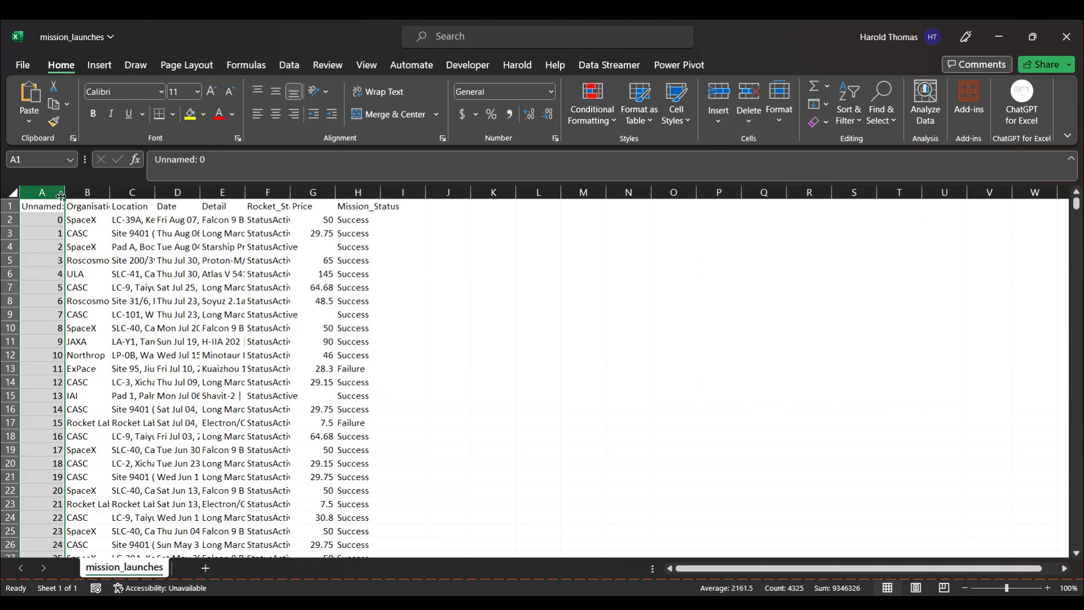
- Convert the whole data range $A$1:$H$4325 to a table with headers and load it into Power Query
click(125, 249)
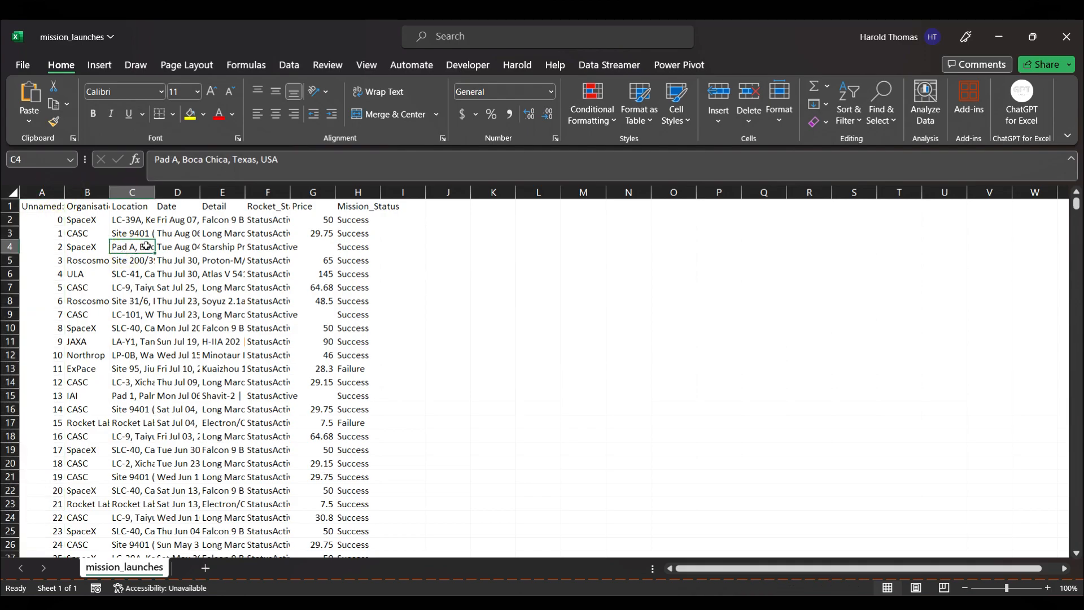
key(ctrl+a)
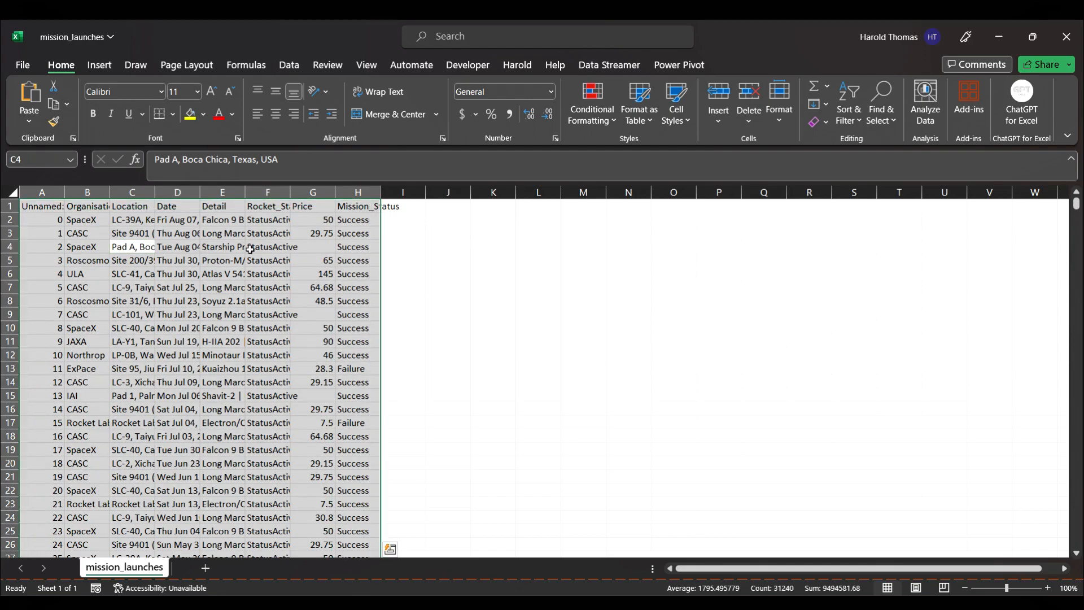
click(288, 66)
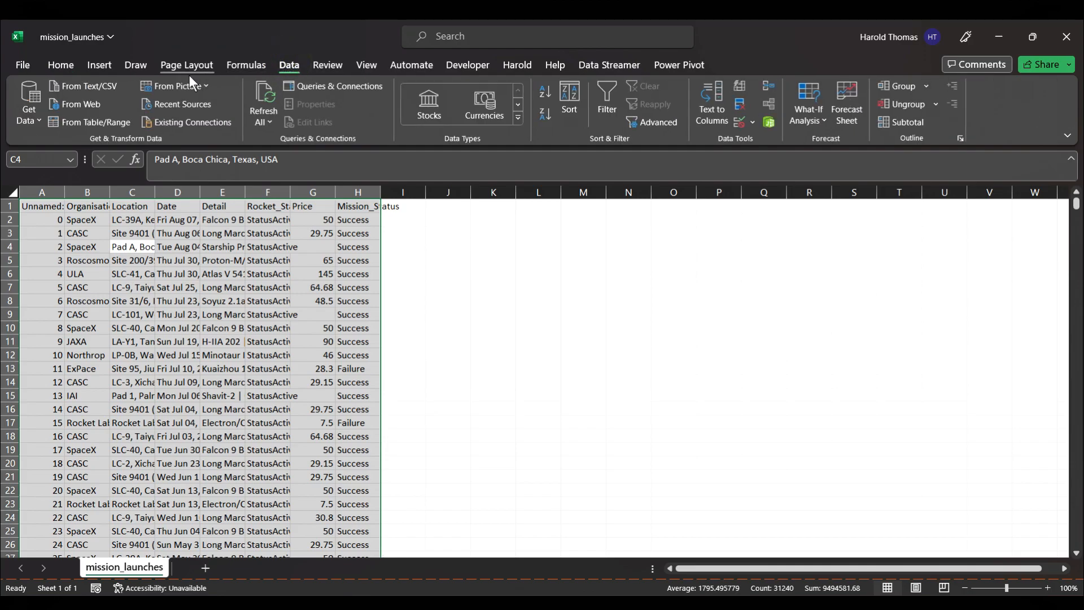
click(100, 124)
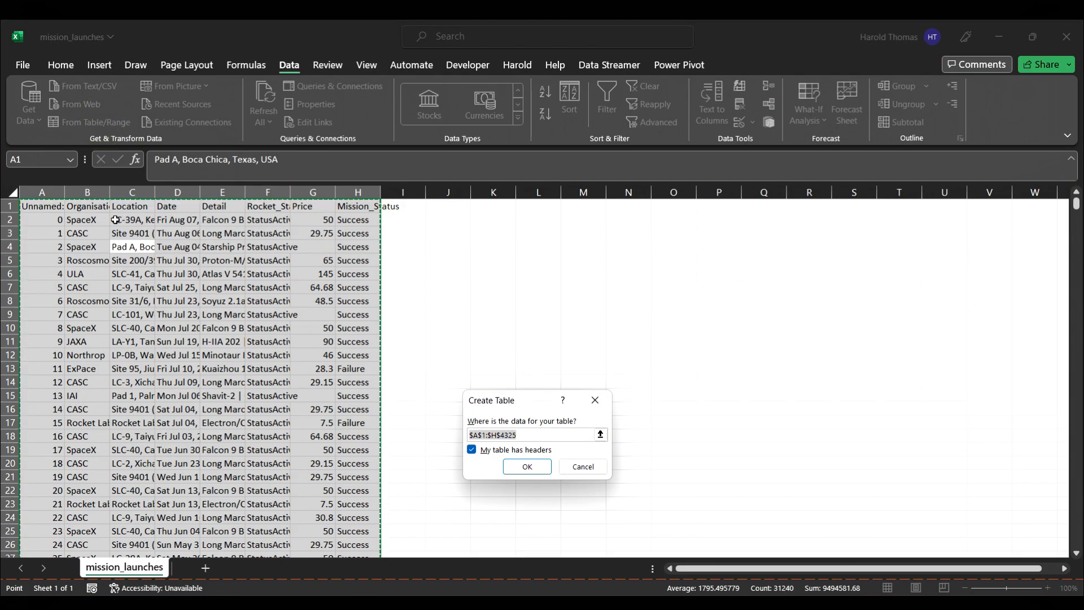
click(541, 467)
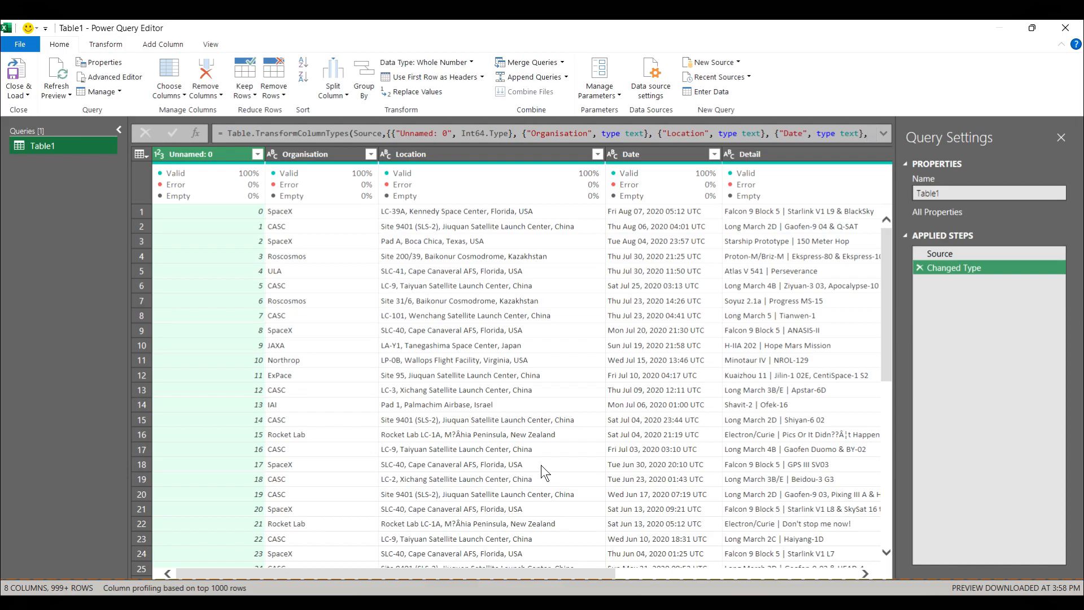
- Rename the Table1 query as Mission Launches
double_click(67, 145)
text(Mission)
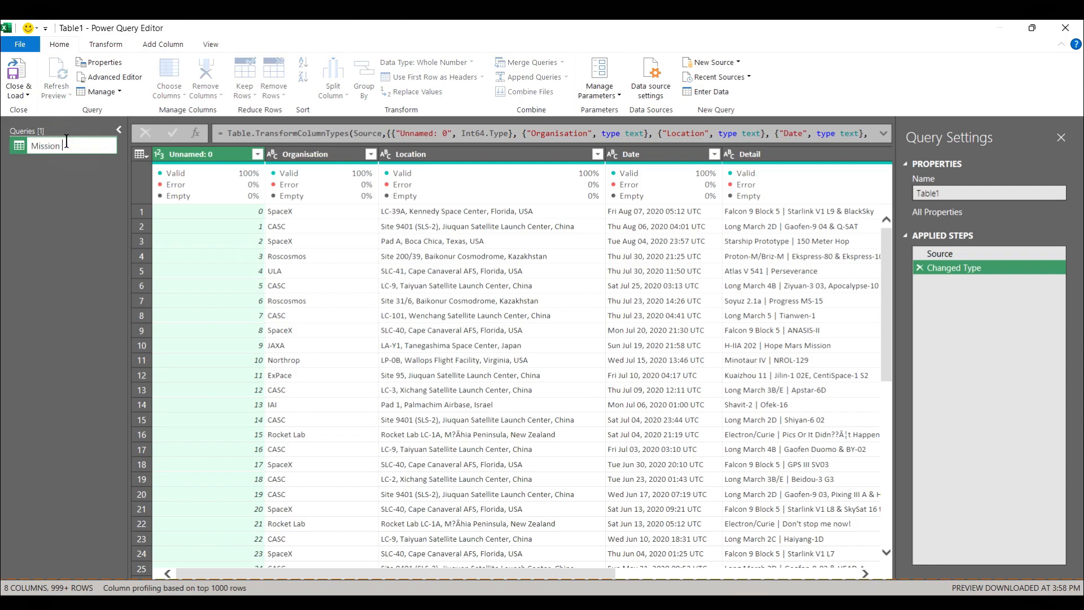
text( Launches)
click(85, 183)
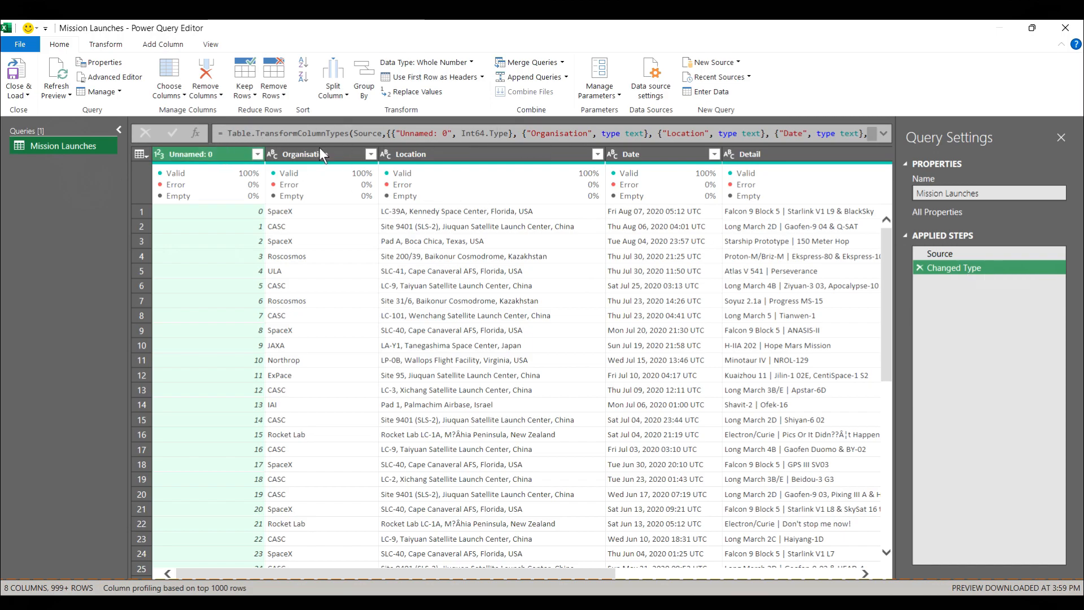
- View the query's Source step, and load the query as a table into a new worksheet
click(929, 253)
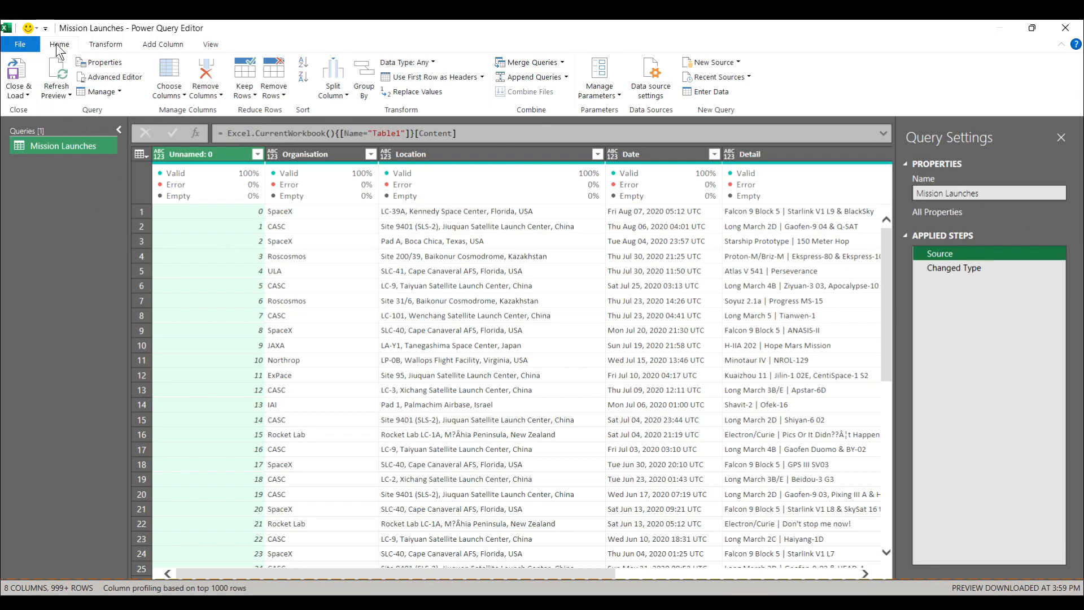
click(26, 96)
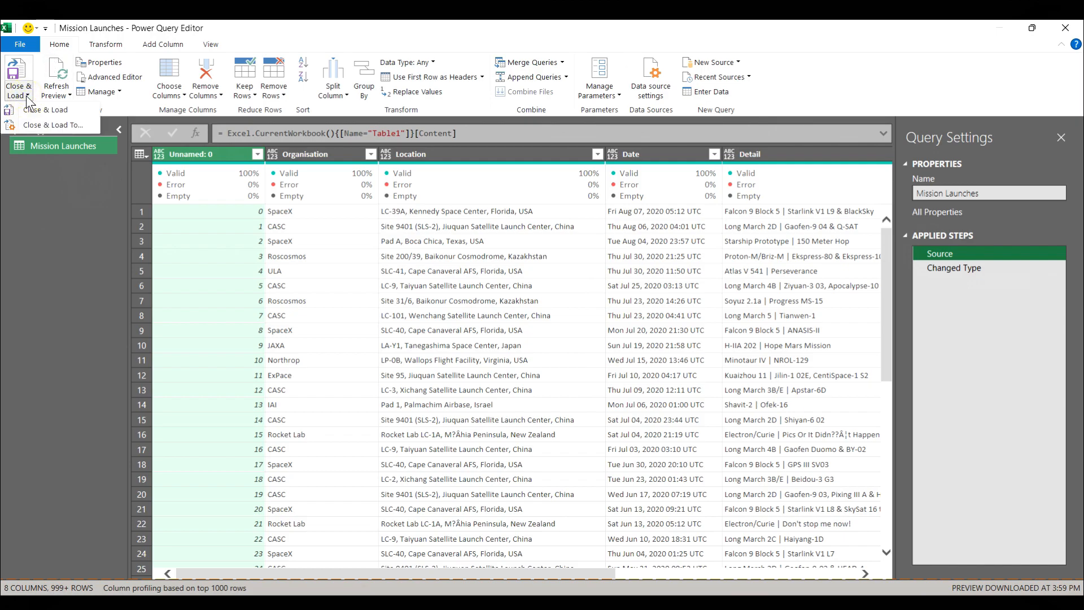
click(42, 124)
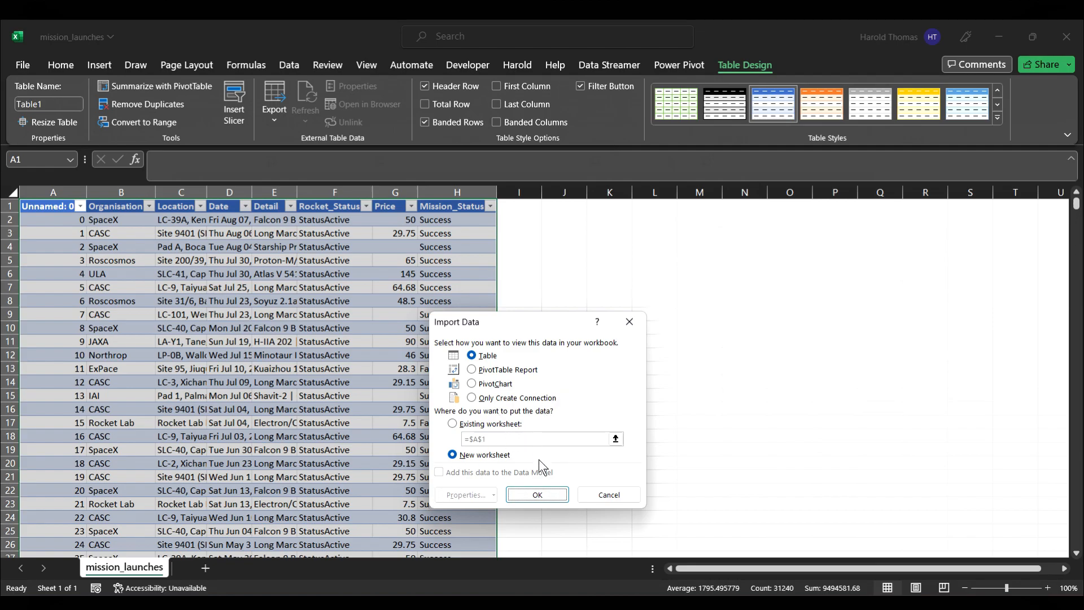
click(537, 495)
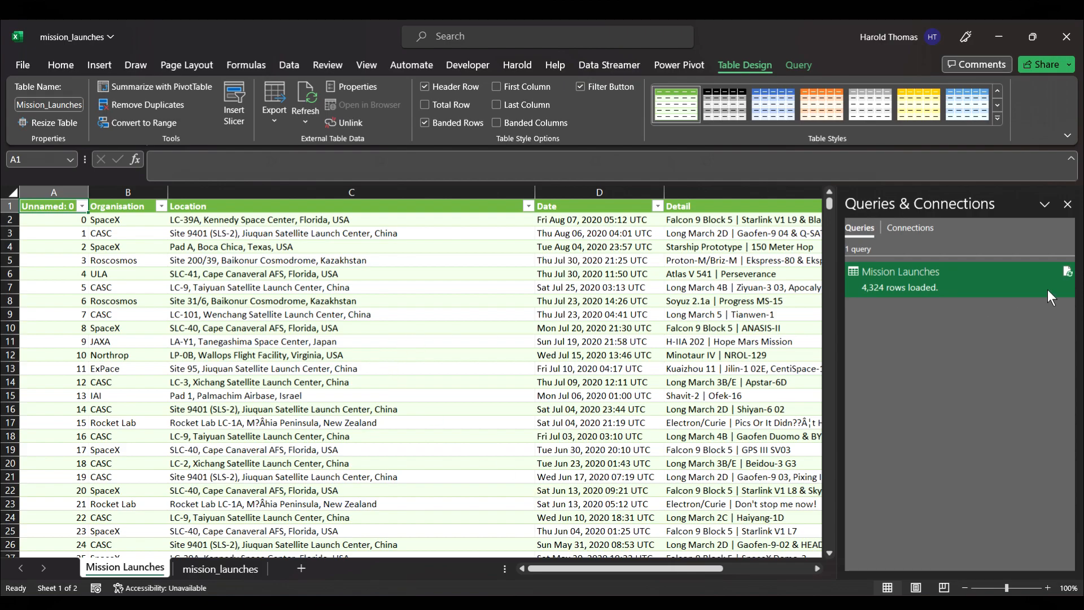
- Preview the loaded Mission Launches query and reopen it in the Power Query Editor
mouse_move(888, 285)
click(287, 65)
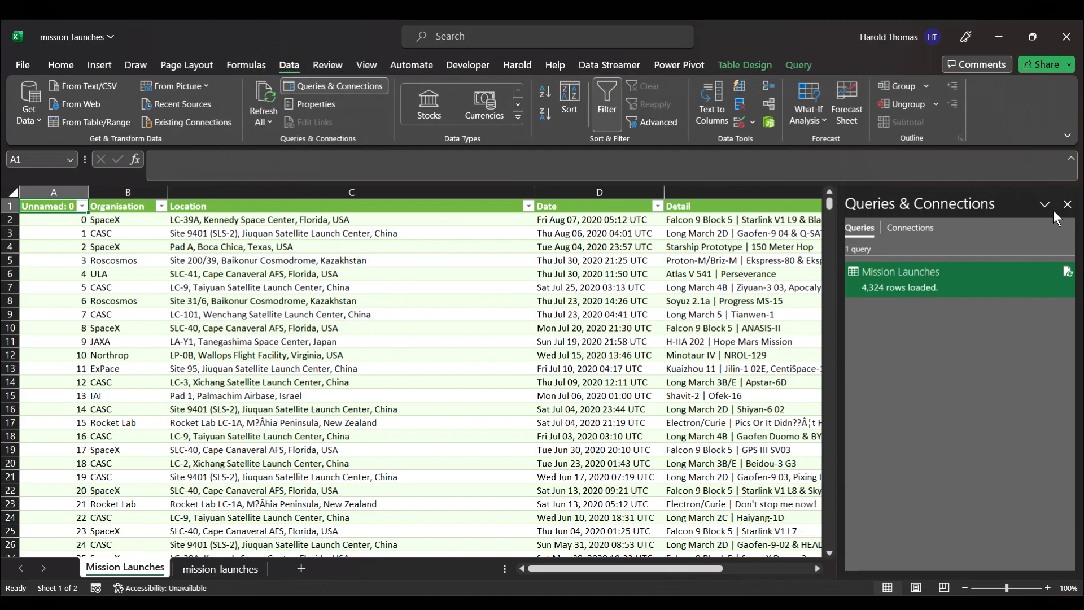
mouse_move(856, 294)
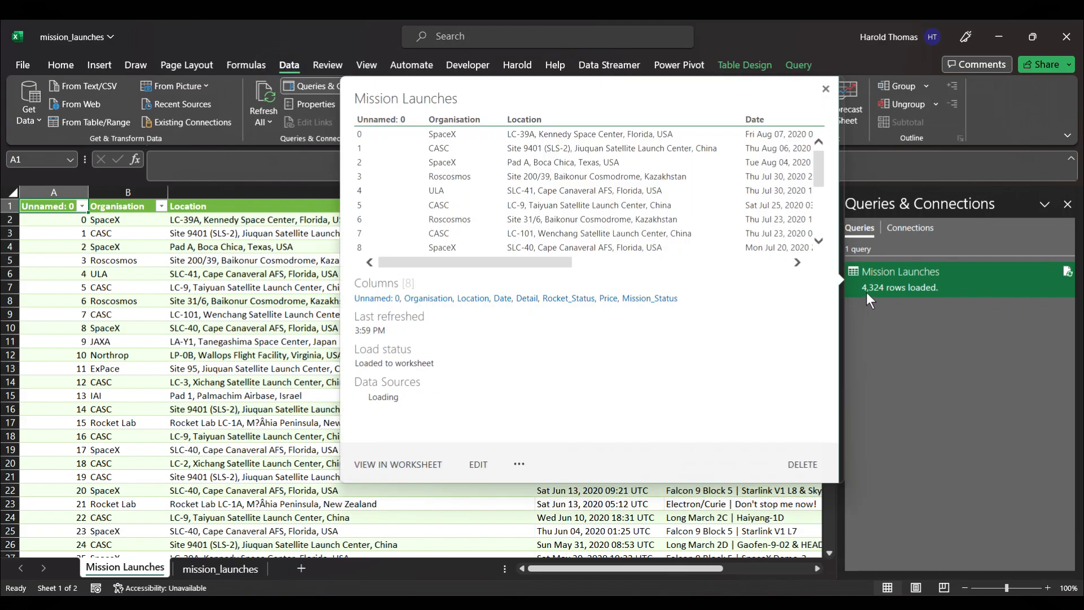
double_click(888, 280)
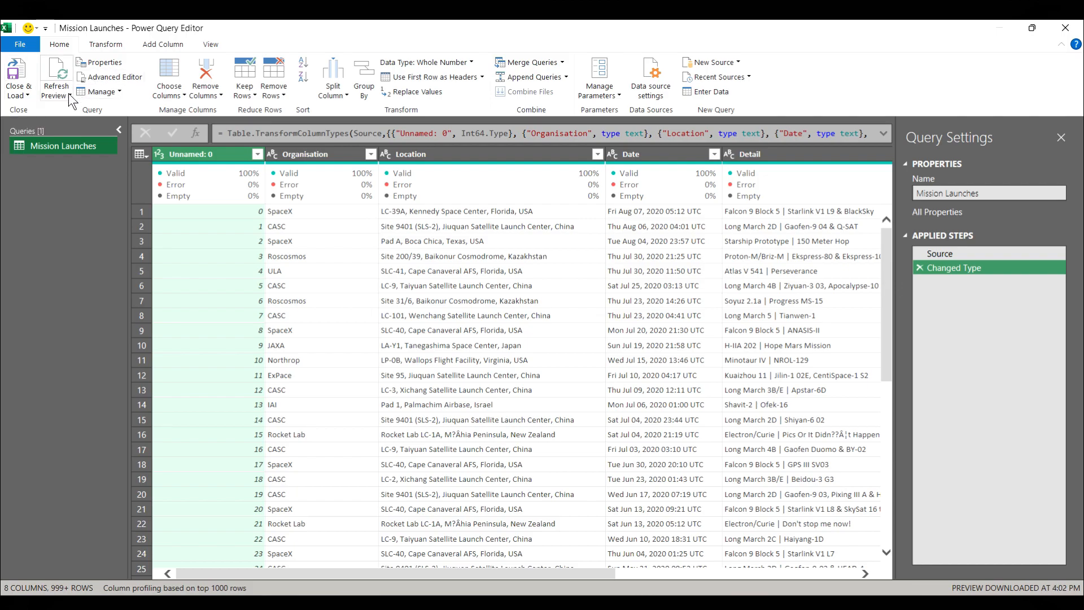
- Review the preview refresh options and the Mission Launches query properties without changing anything
click(69, 95)
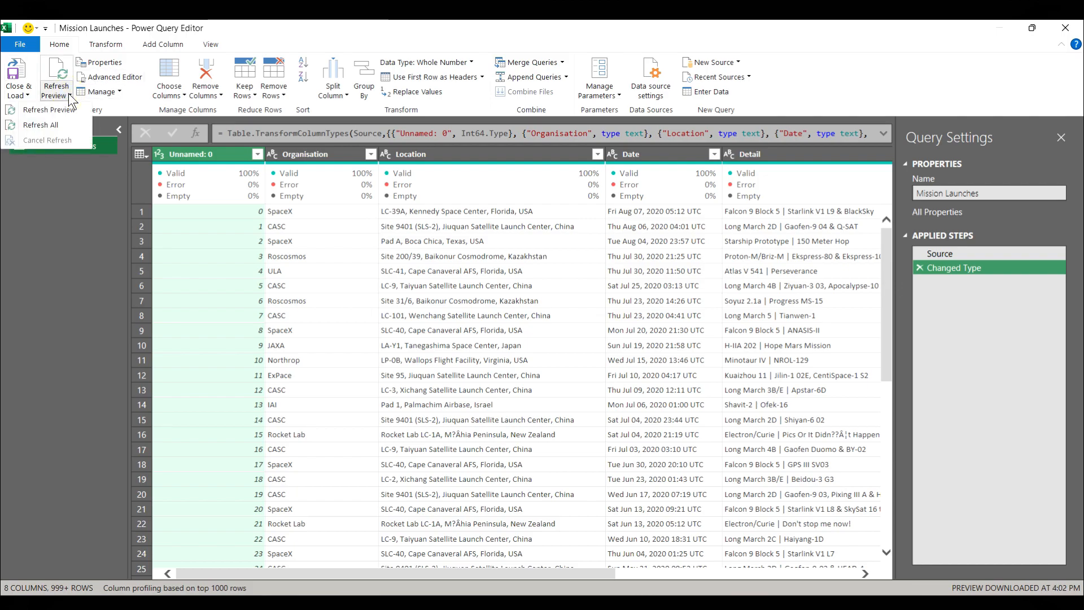
click(68, 94)
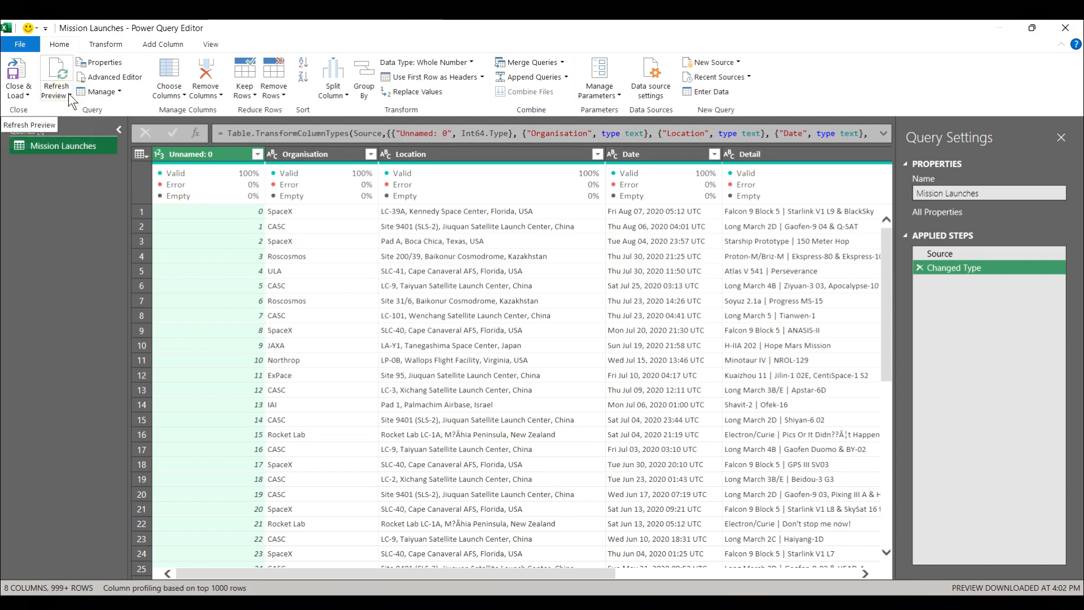
click(109, 62)
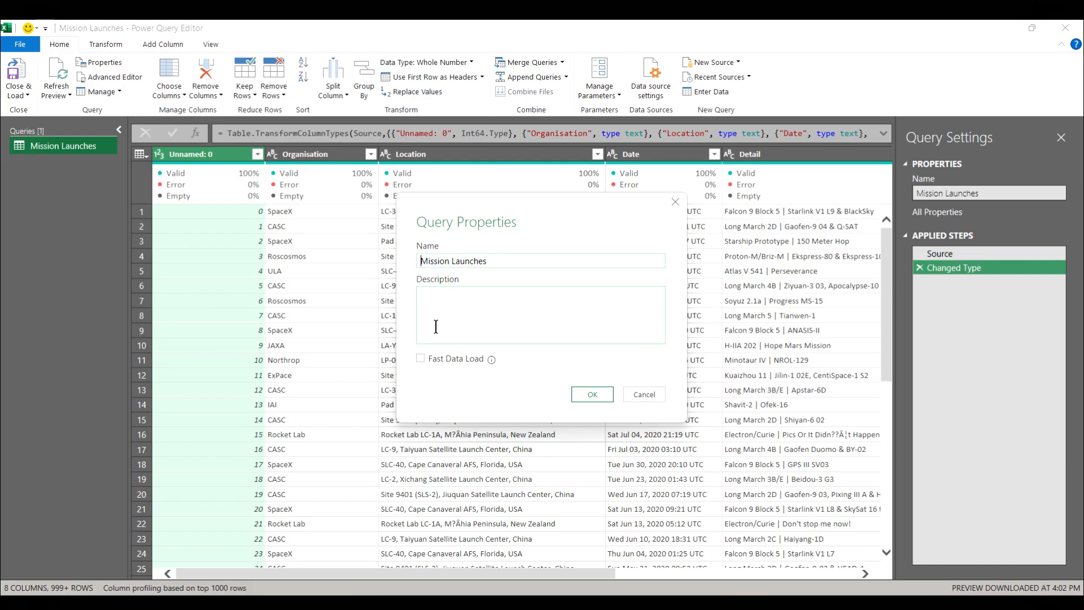
mouse_move(491, 361)
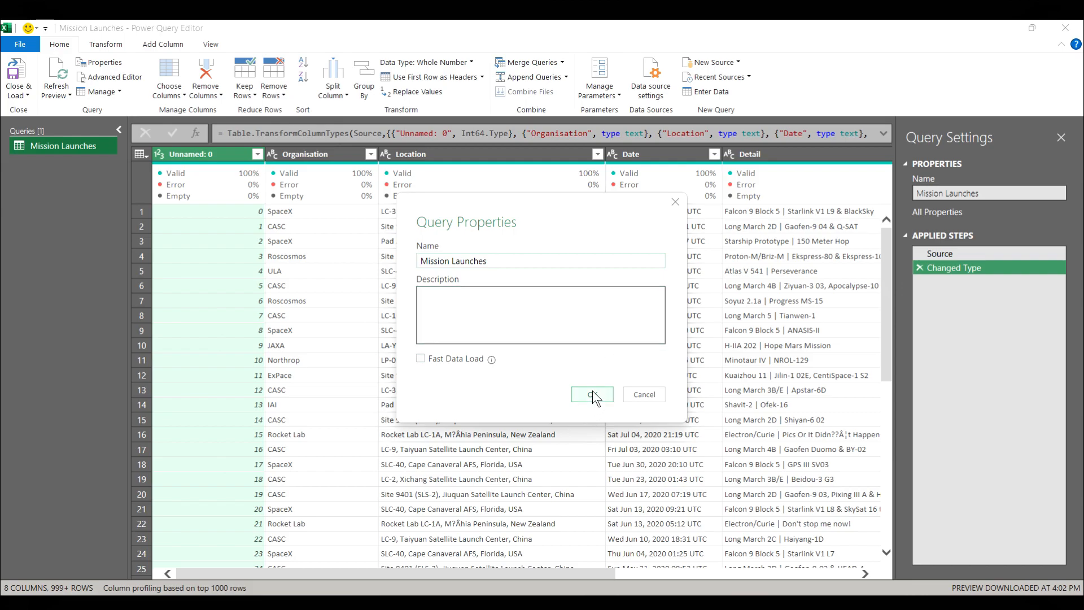
click(643, 395)
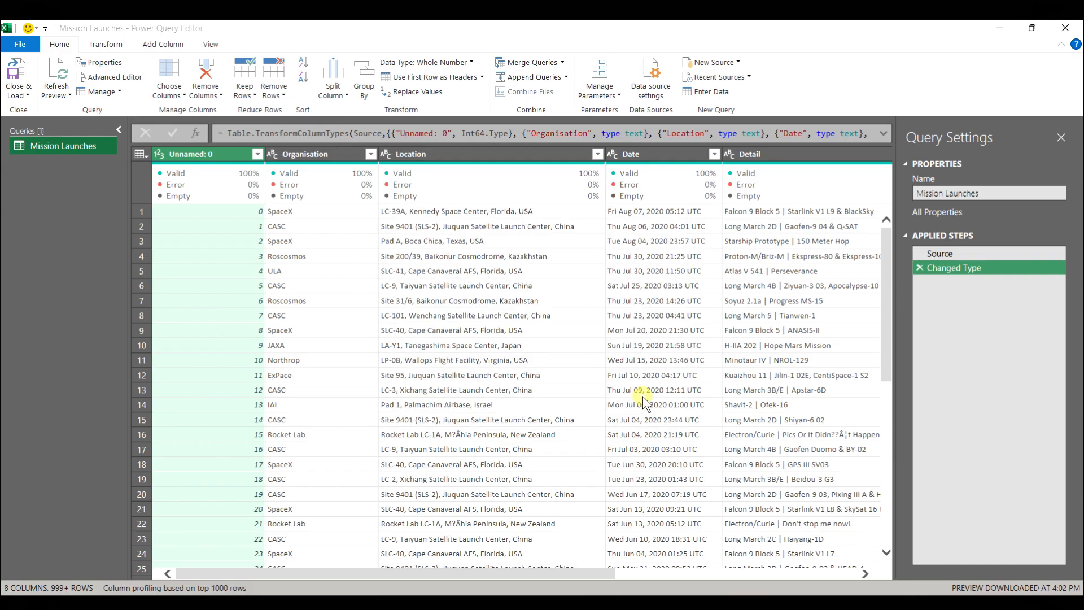
- Examine the Mission Launches query's M code in the Advanced Editor and the available query management commands
click(118, 76)
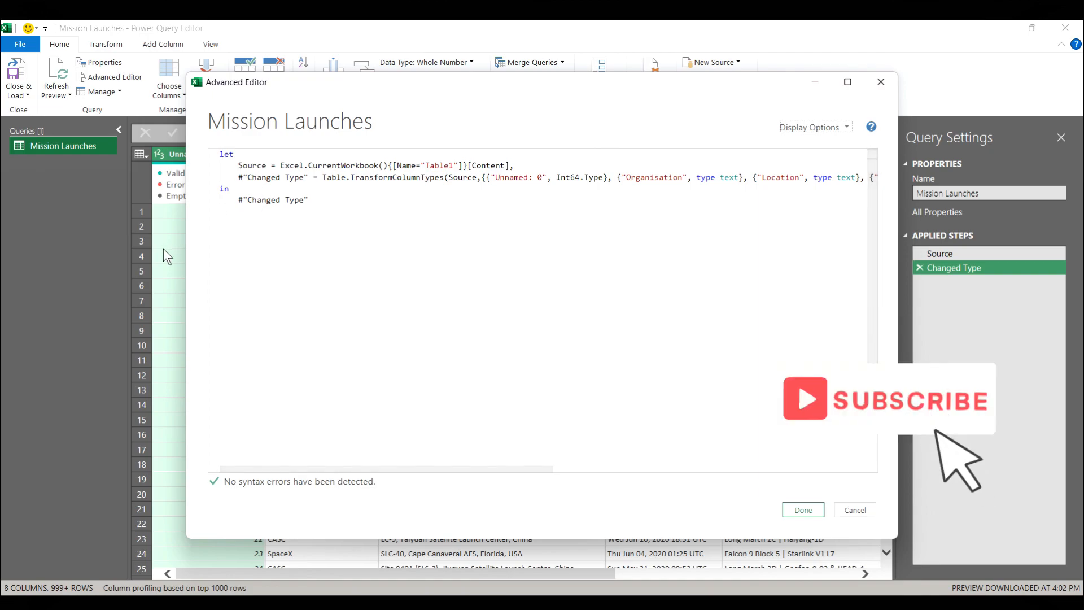
click(854, 510)
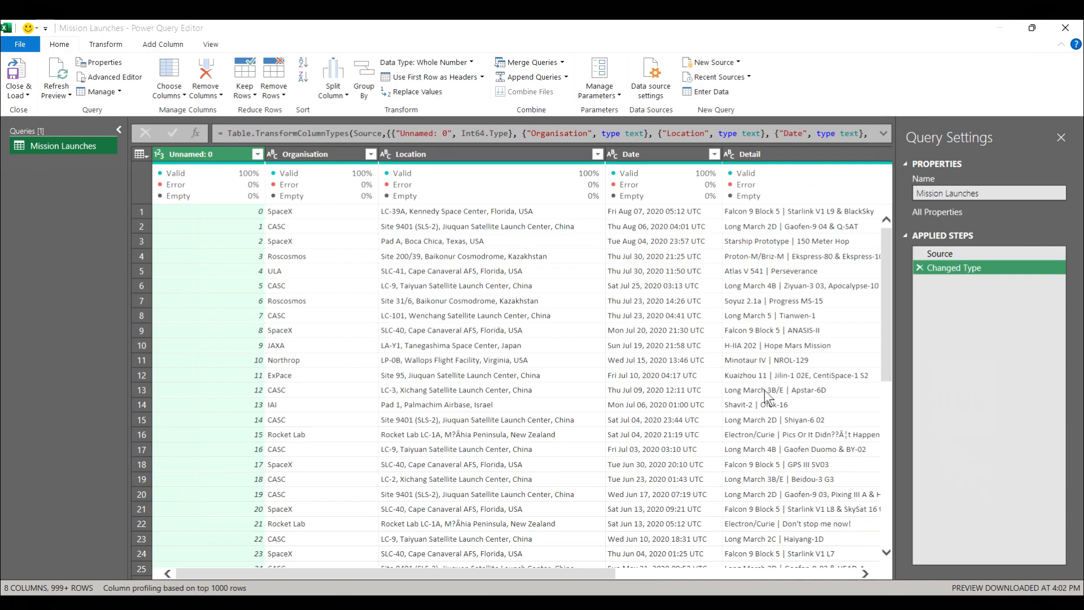
click(117, 93)
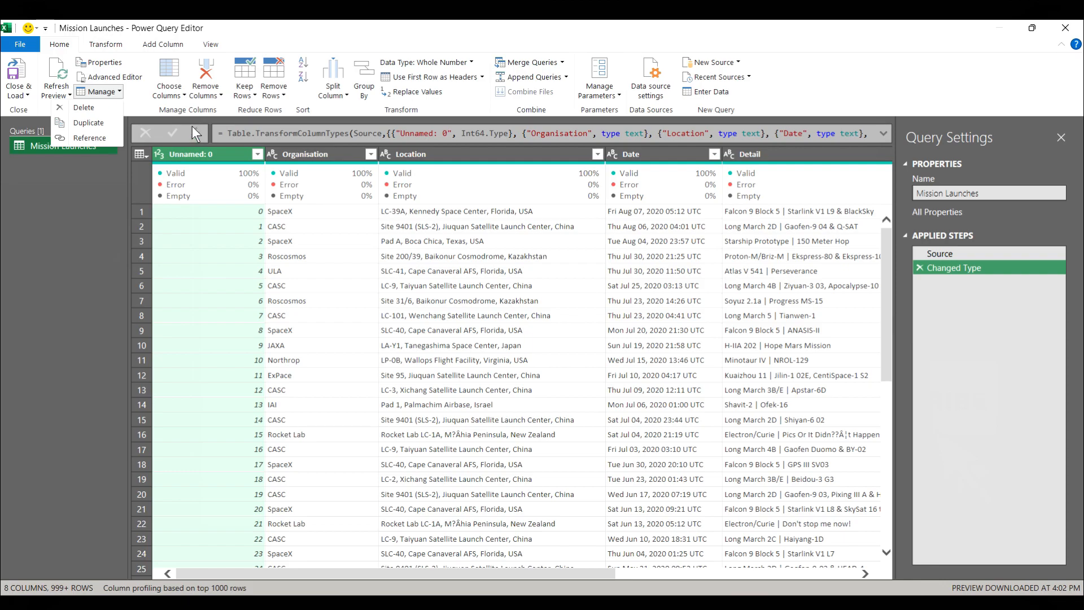
- Use Choose Columns to keep Organisation, Location, Date, Detail, Rocket_Status, Price and Mission_Status, leaving out Unnamed: 0
click(185, 95)
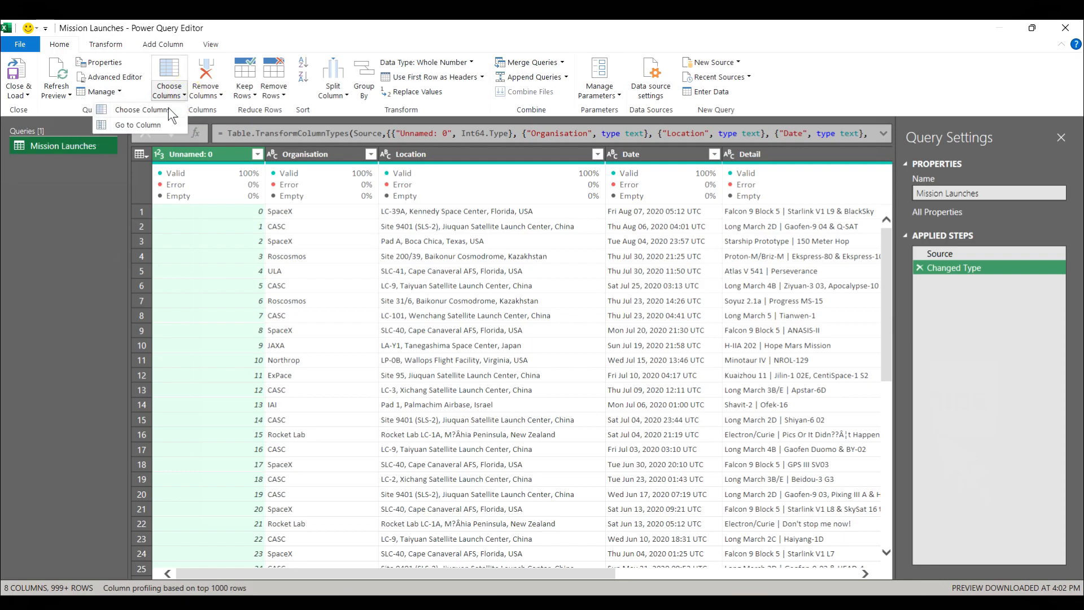
click(168, 108)
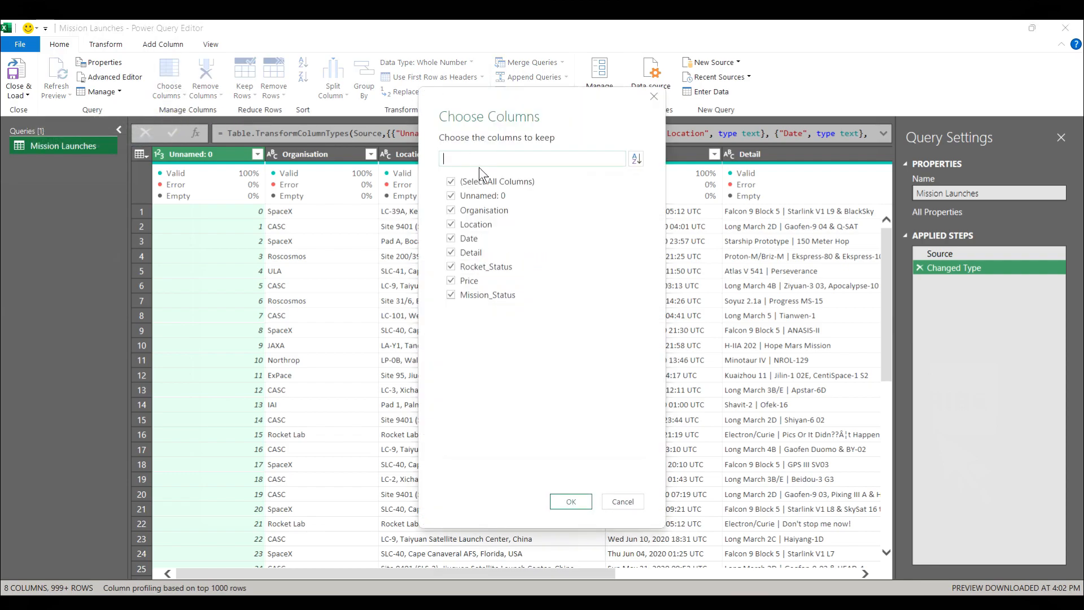
click(451, 182)
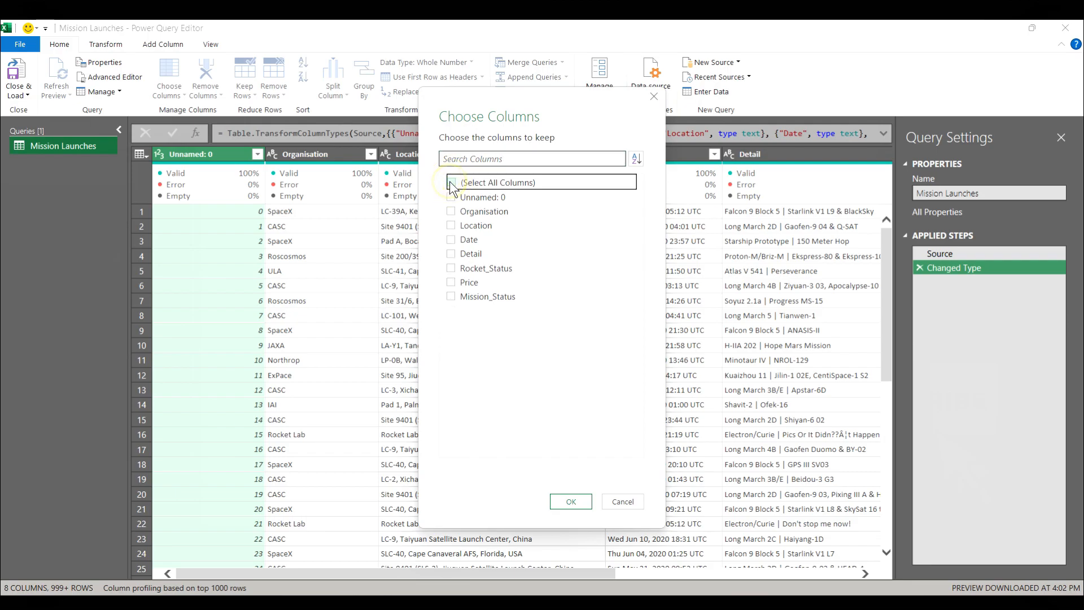
click(455, 211)
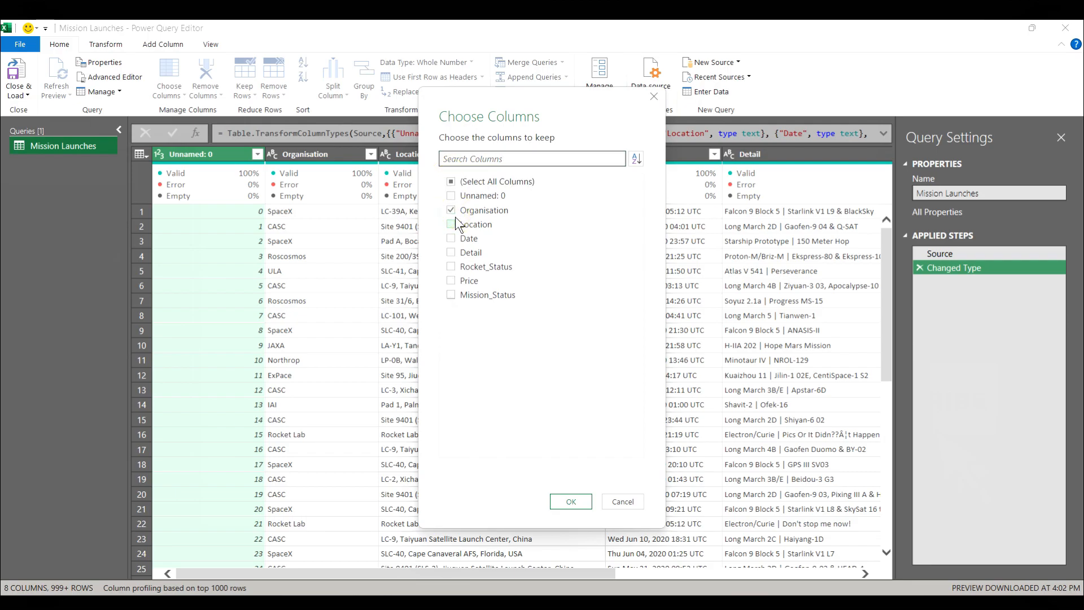
click(453, 225)
click(451, 240)
click(452, 279)
click(452, 264)
click(451, 254)
click(452, 296)
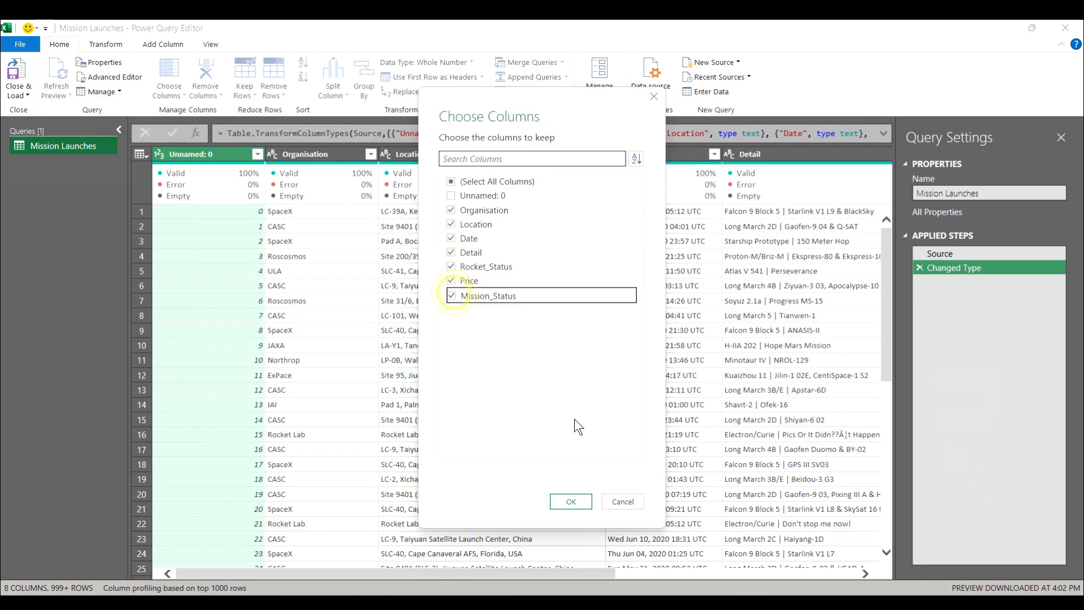
click(582, 504)
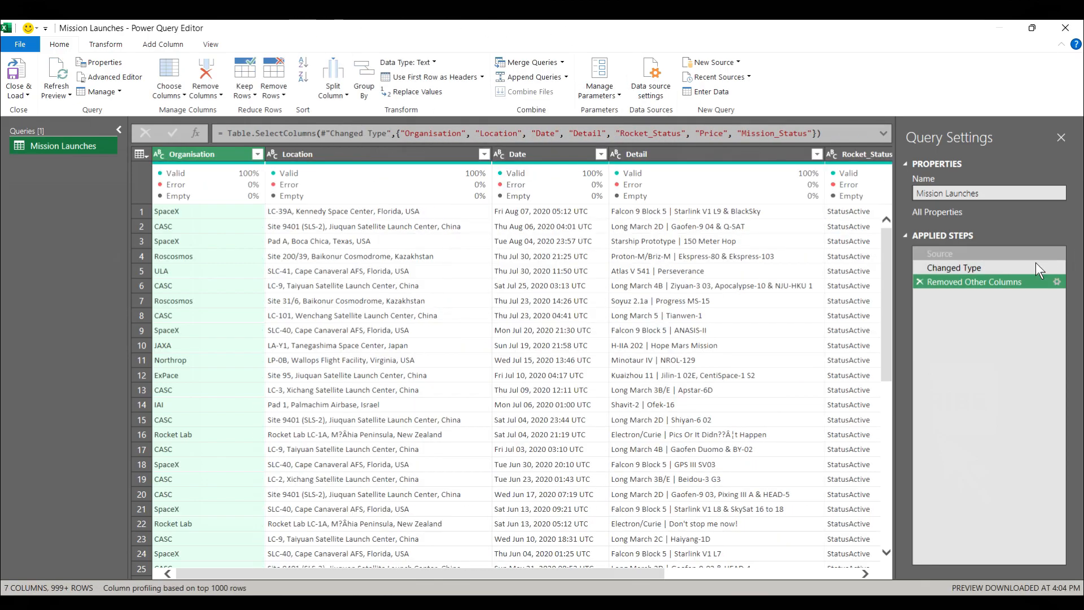
- Review the Removed Other Columns step's settings without changes and compare its preview with the Changed Type step
click(1057, 281)
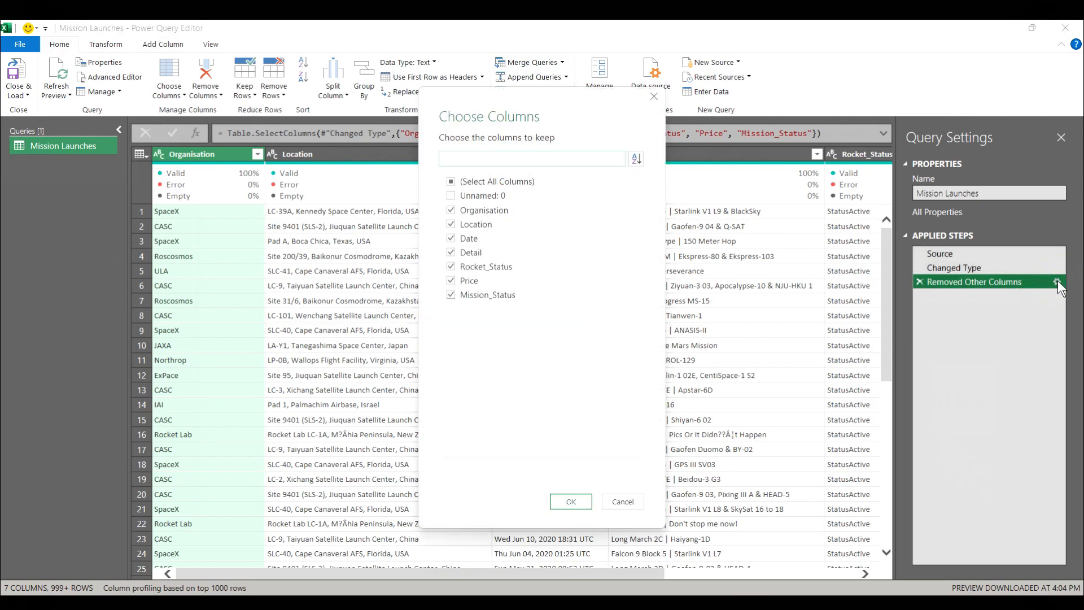
click(634, 505)
click(977, 268)
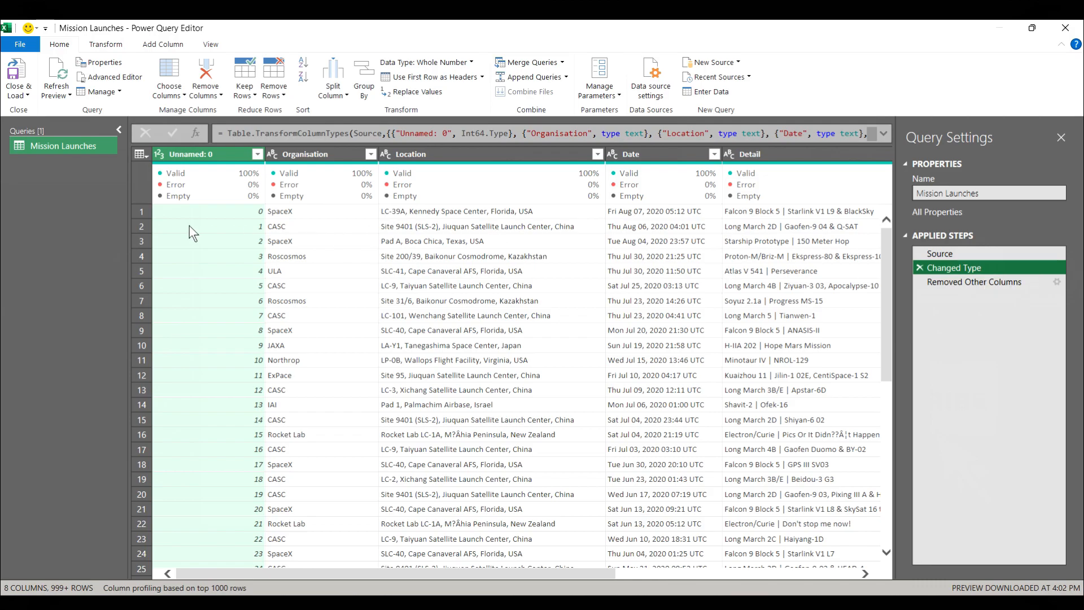
click(962, 280)
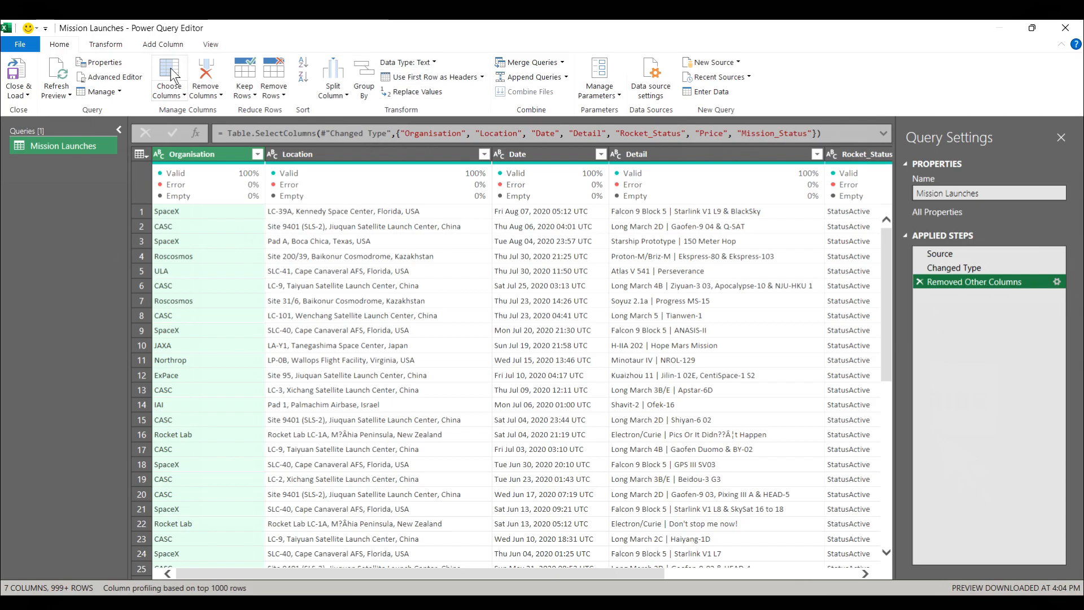
- Remove all columns other than Organisation, Location and Date, and delete the resulting Removed Other Columns step
click(221, 95)
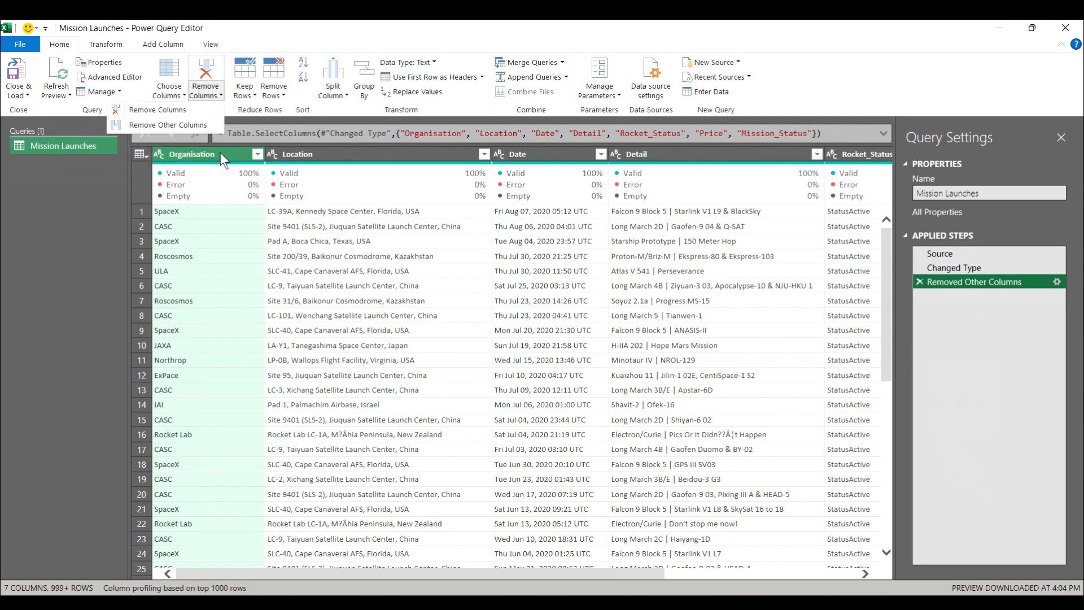
click(75, 258)
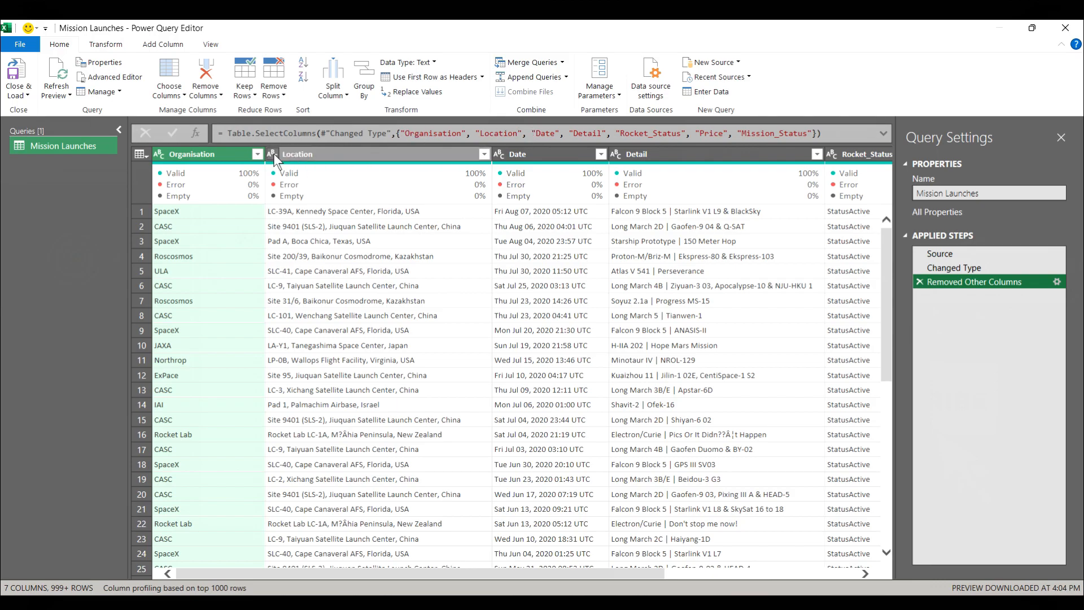
ctrl+click(324, 154)
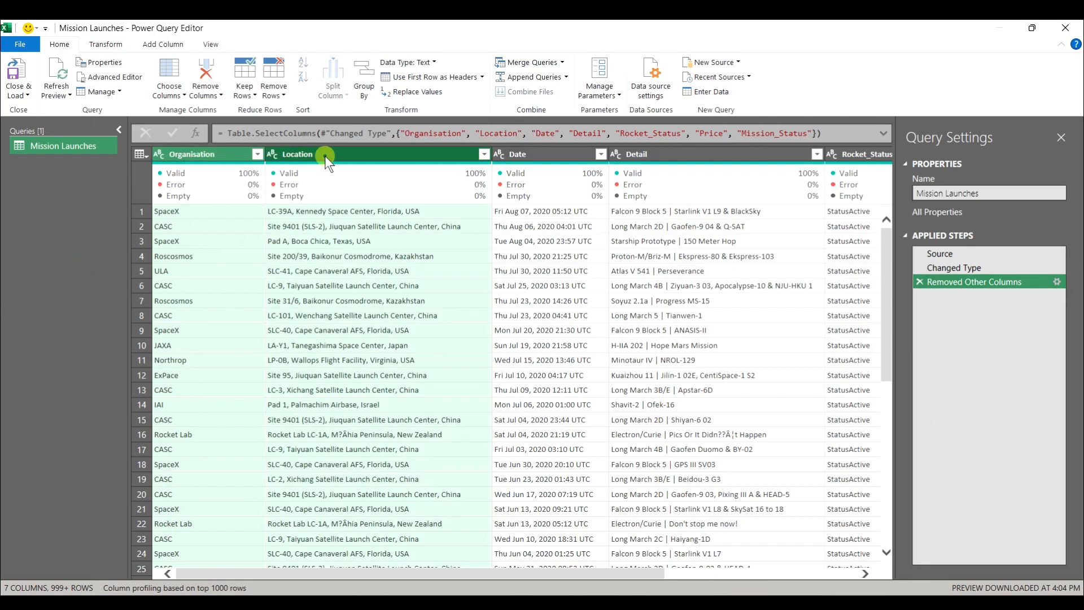
ctrl+click(534, 151)
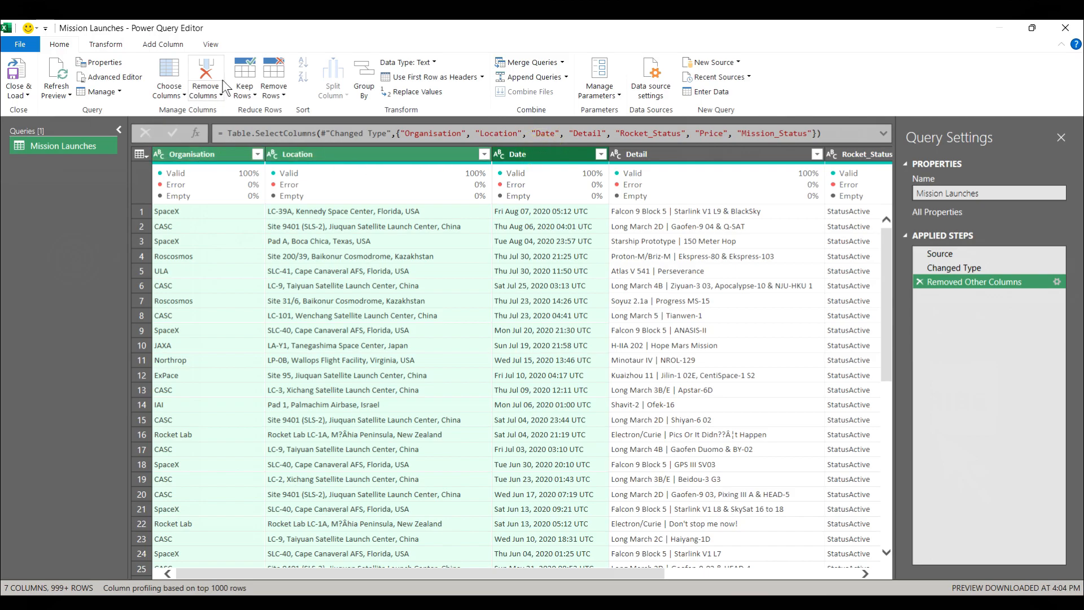
click(205, 91)
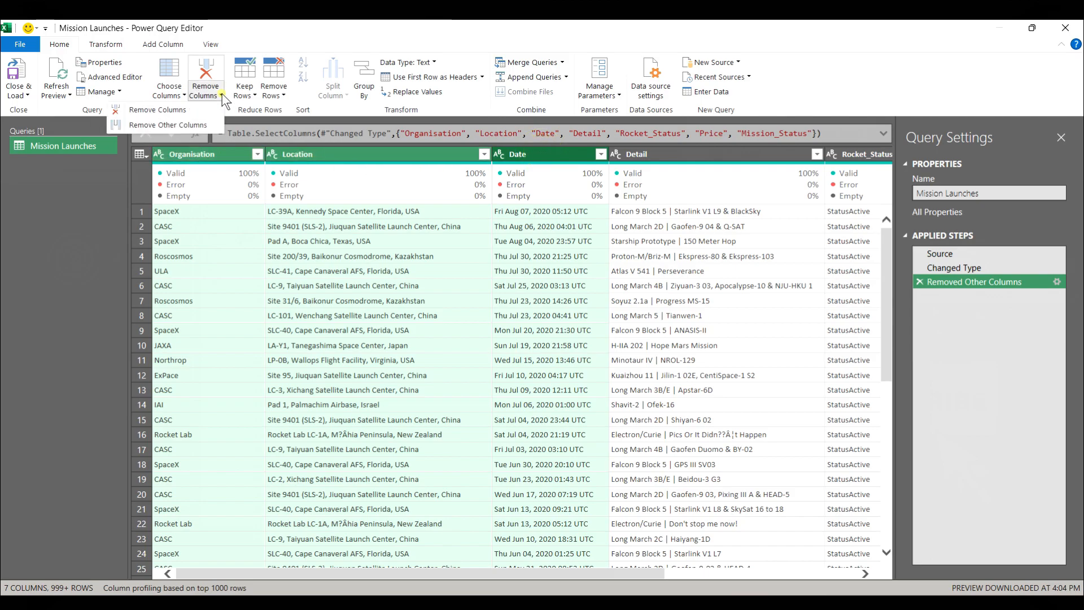
click(199, 122)
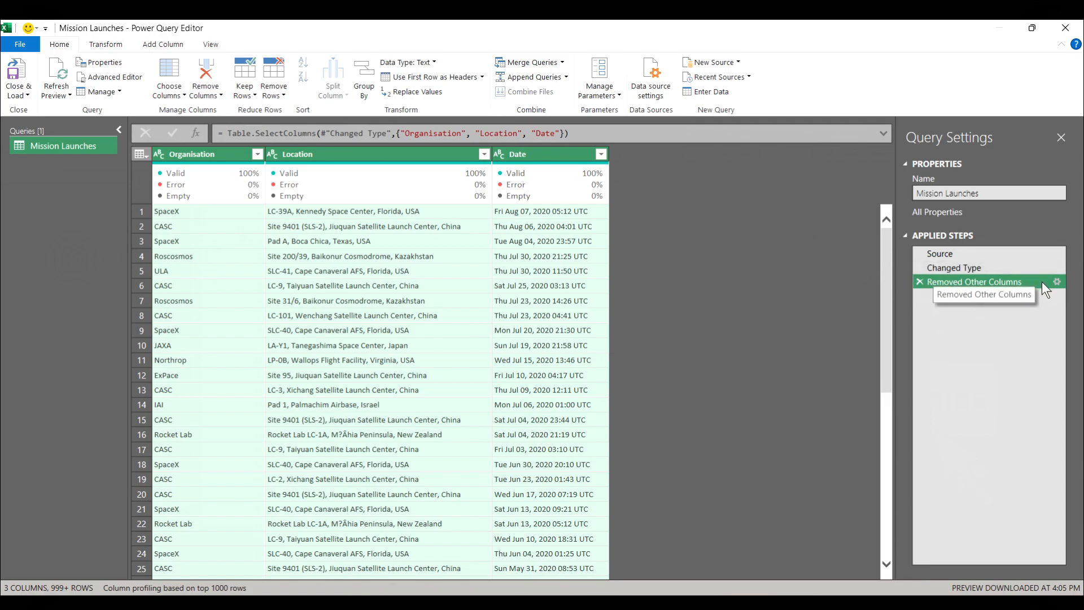
click(919, 283)
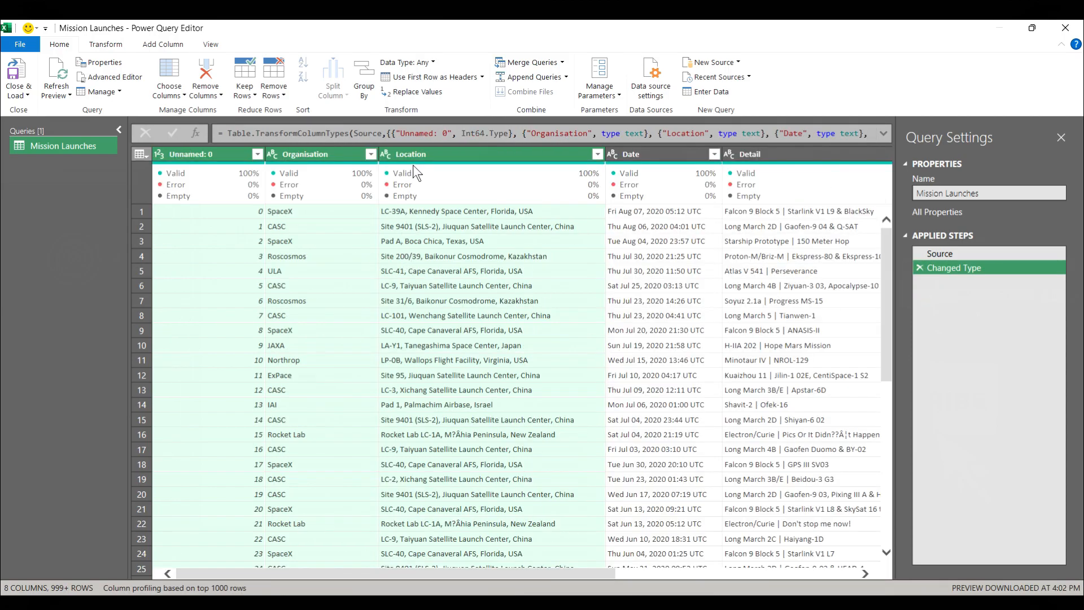
- Remove the Unnamed: 0 column from the Mission Launches query
click(236, 153)
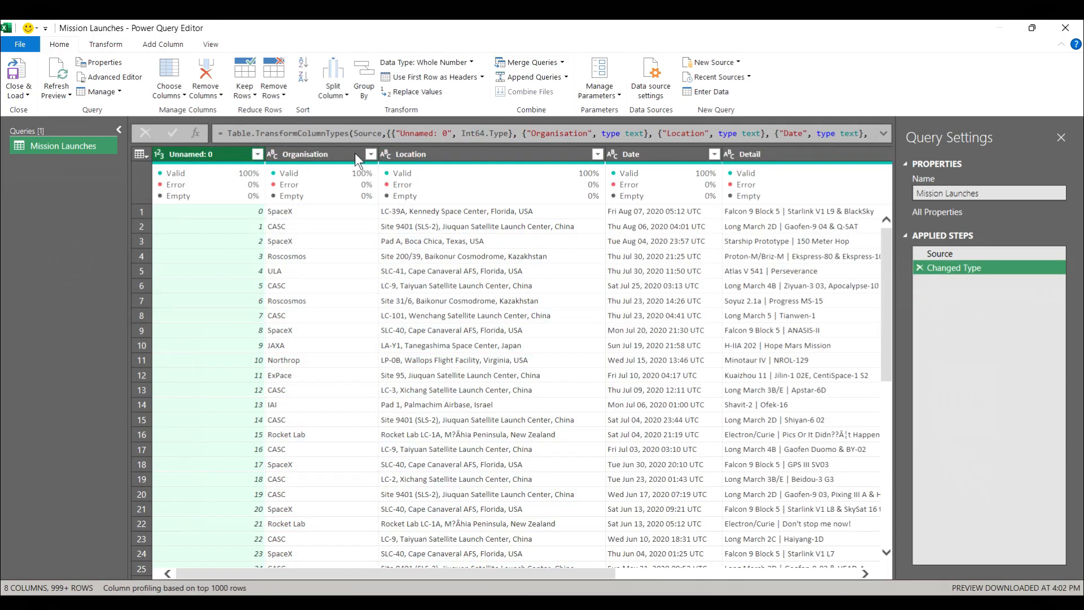
click(222, 95)
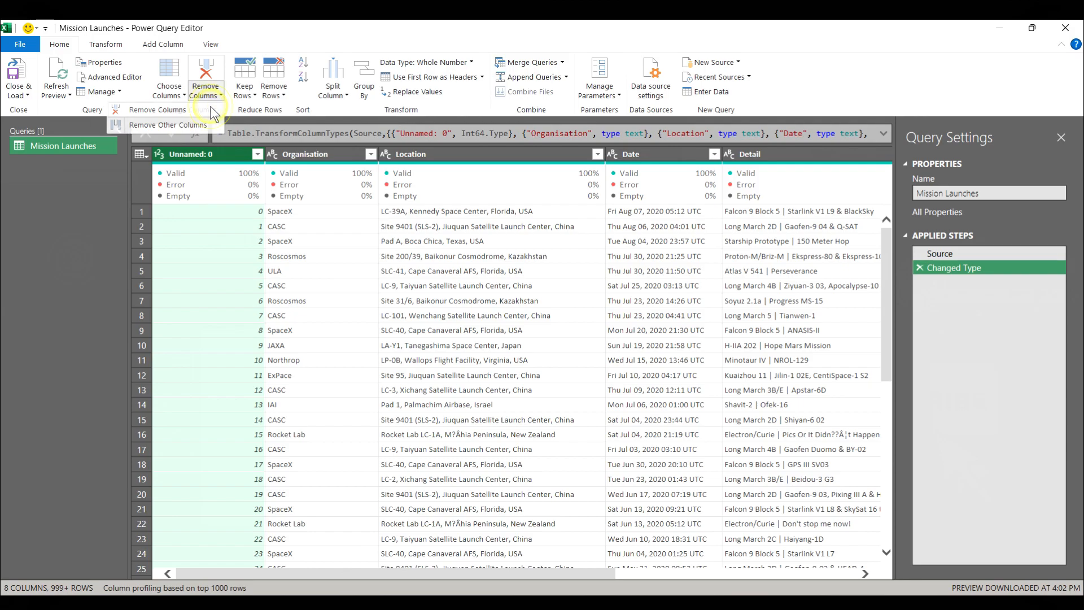
click(211, 107)
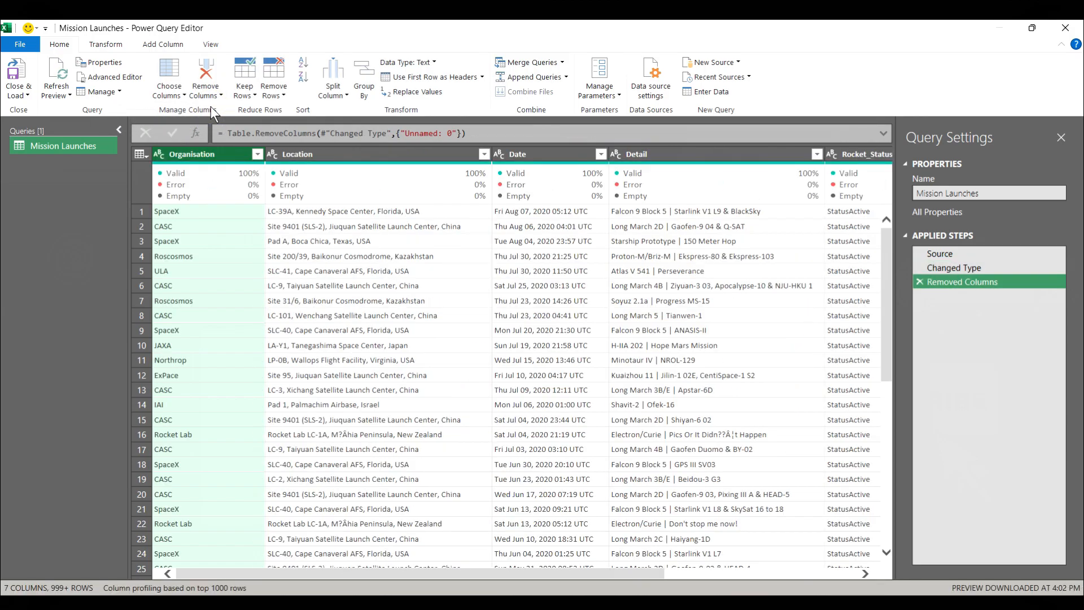
- Keep only the top 10 rows of the query, and delete the resulting Kept First Rows step
click(254, 96)
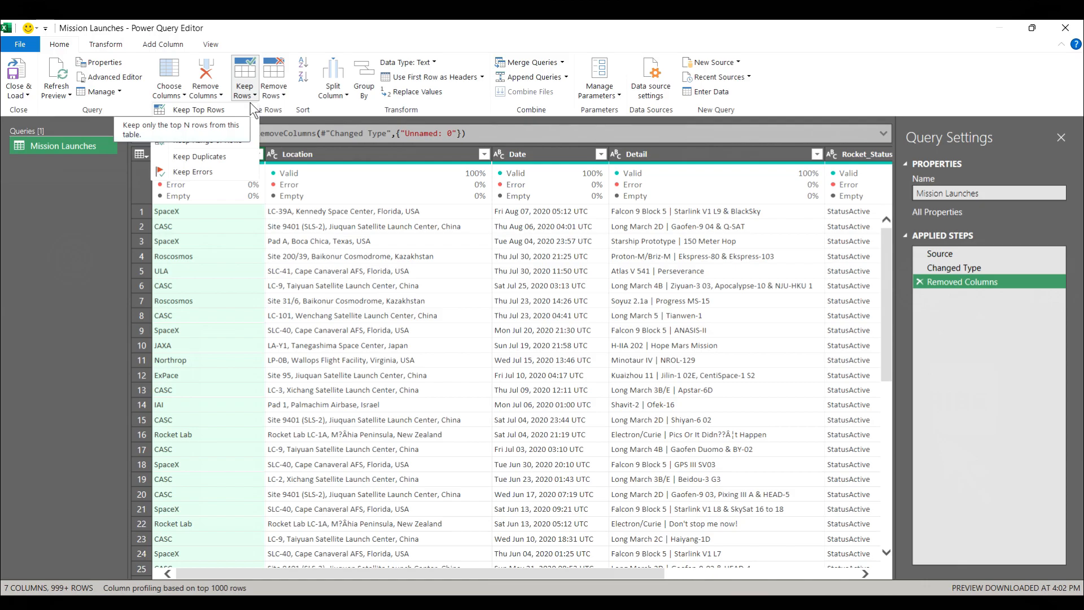
click(237, 109)
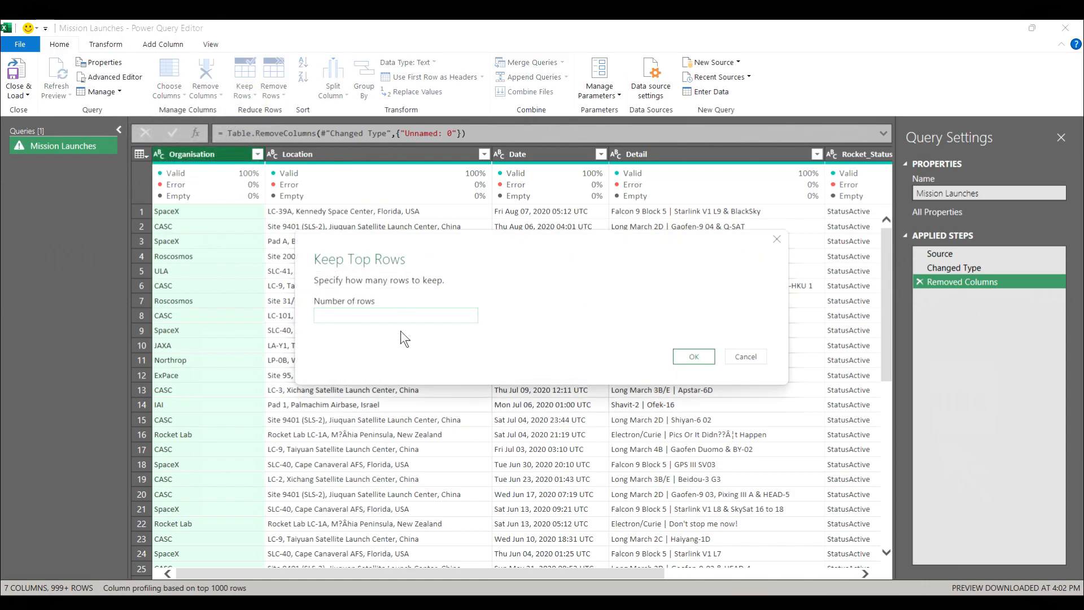
text(10)
click(689, 352)
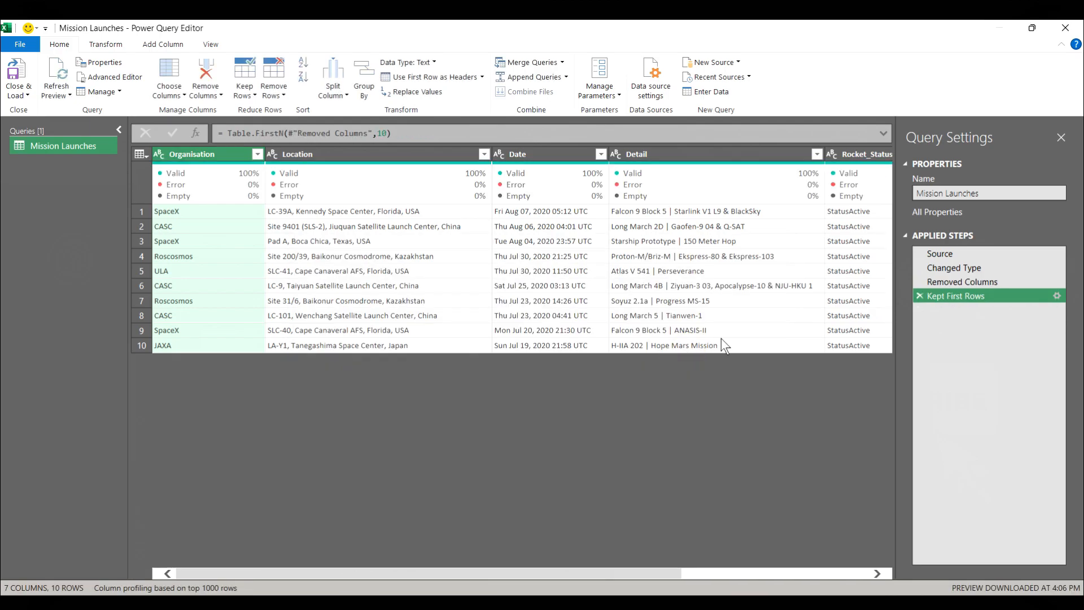
click(918, 295)
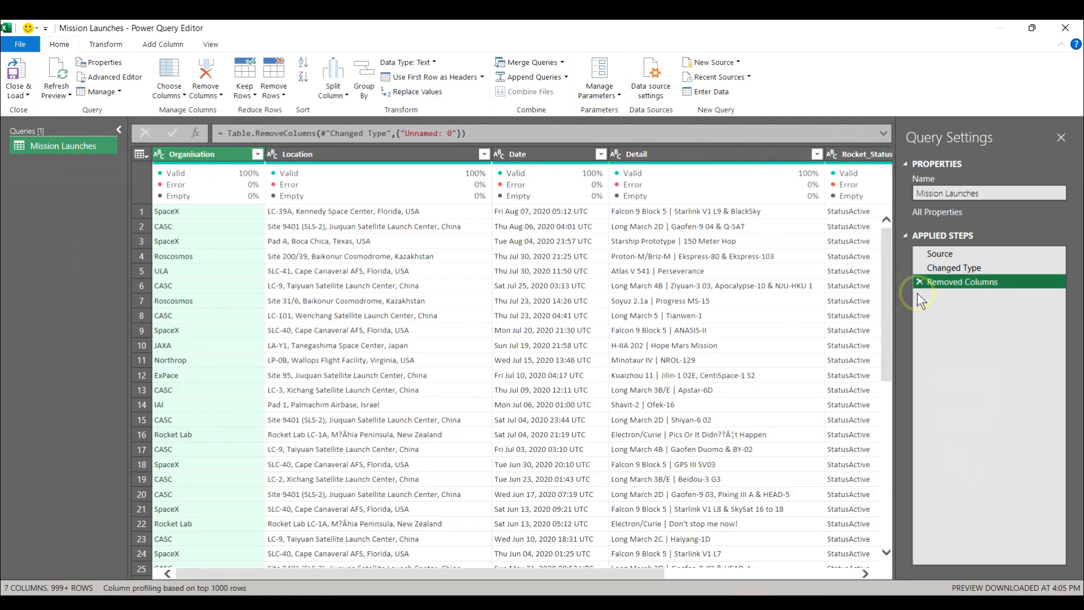
- Review the settings for keeping bottom rows and a range of rows without applying them, and look over the row removal options
click(255, 96)
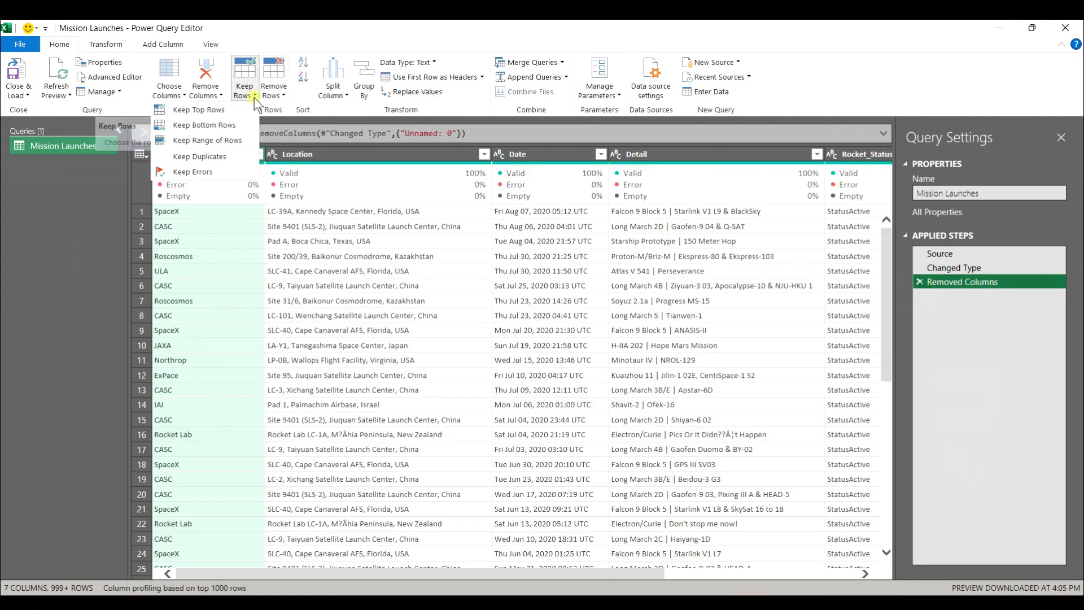
click(229, 129)
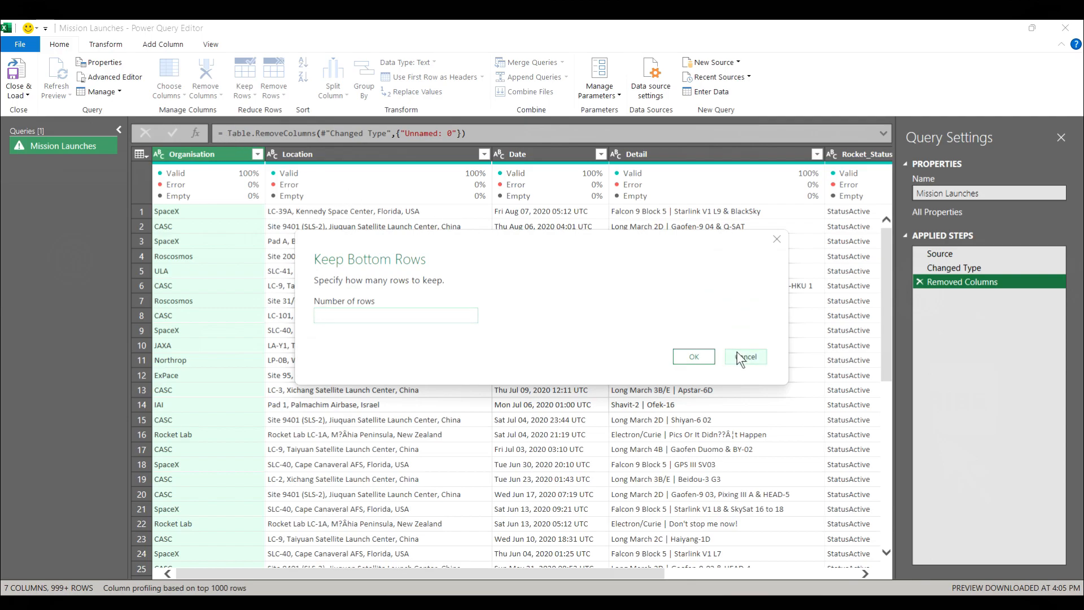
click(746, 358)
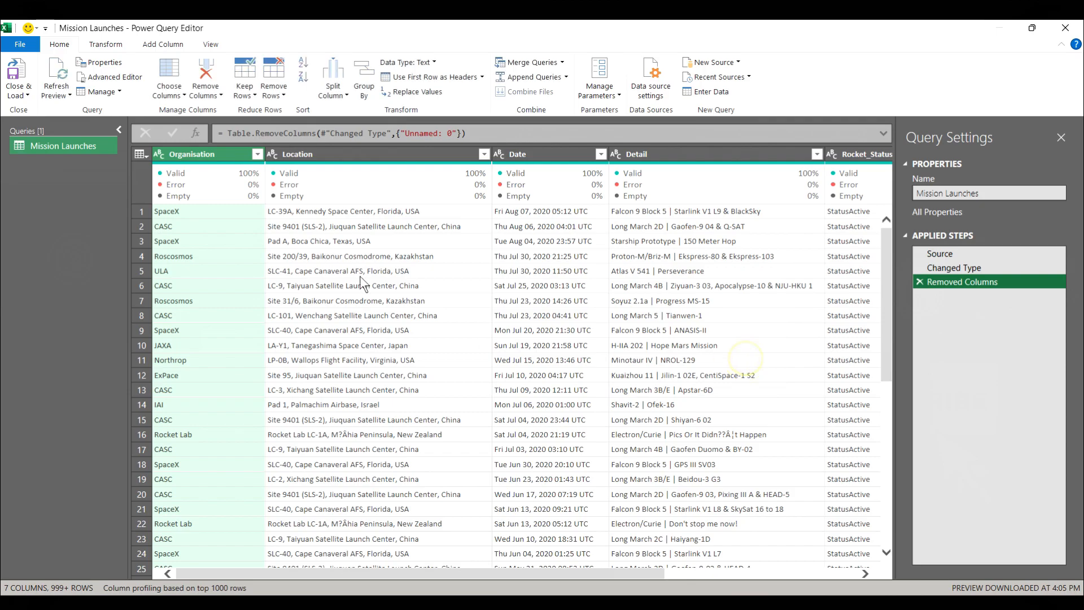
click(221, 95)
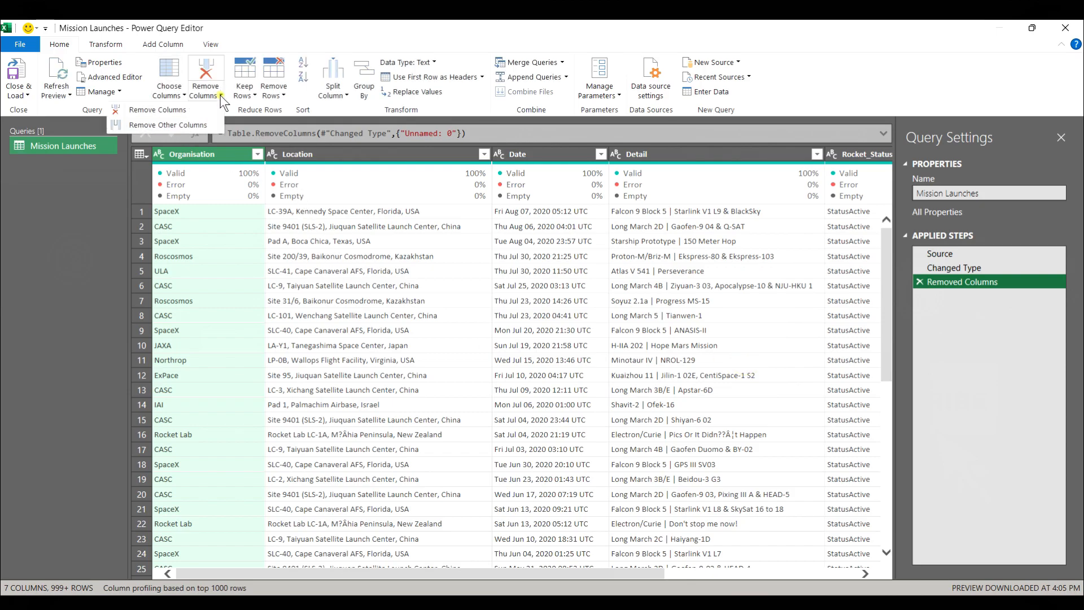
click(254, 96)
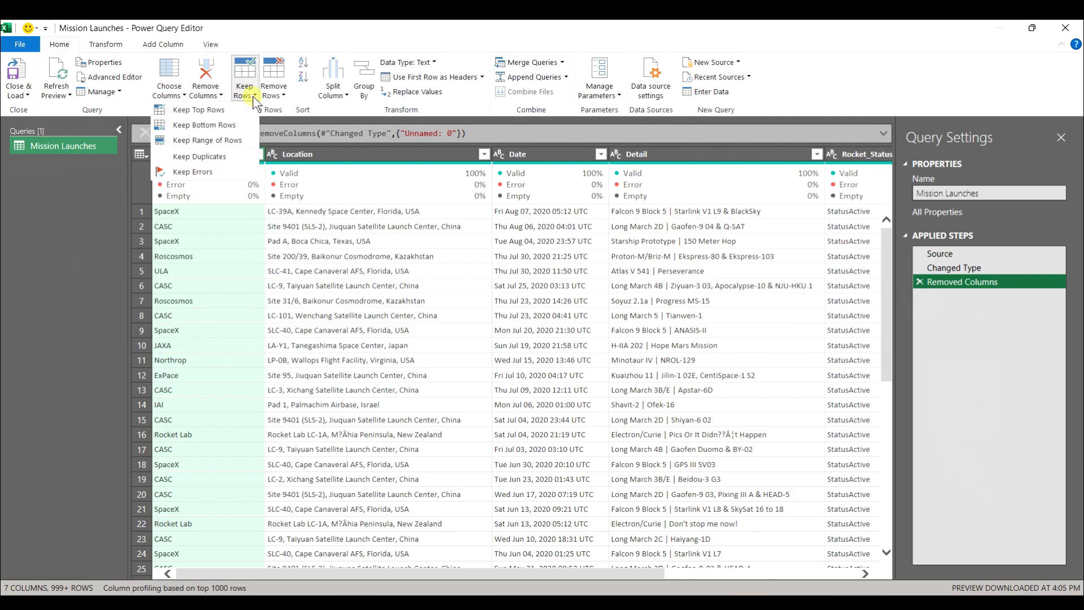
click(236, 140)
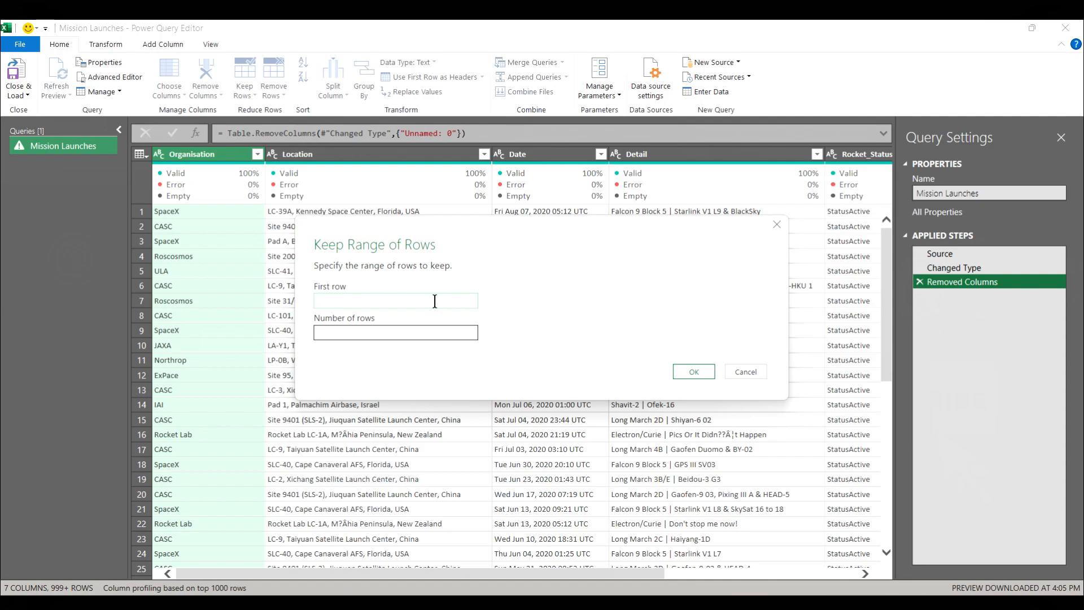
click(745, 371)
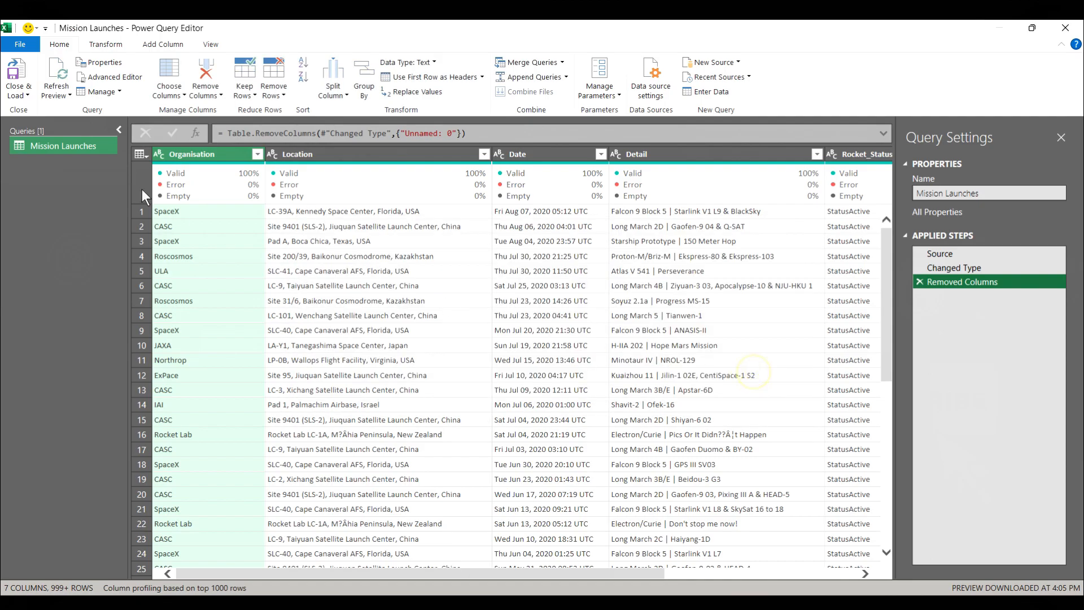
click(254, 100)
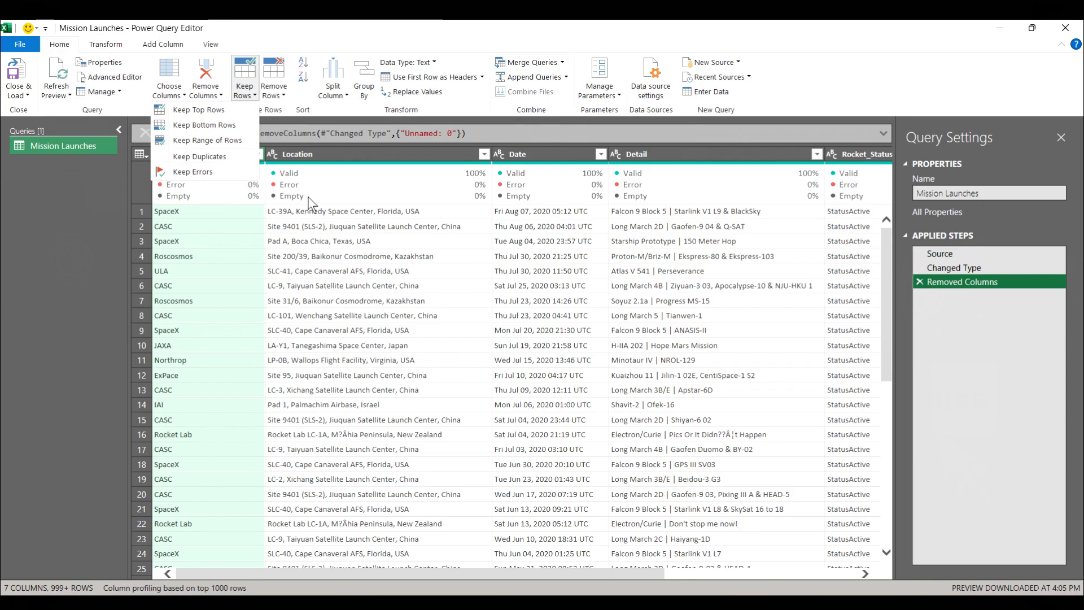
click(285, 97)
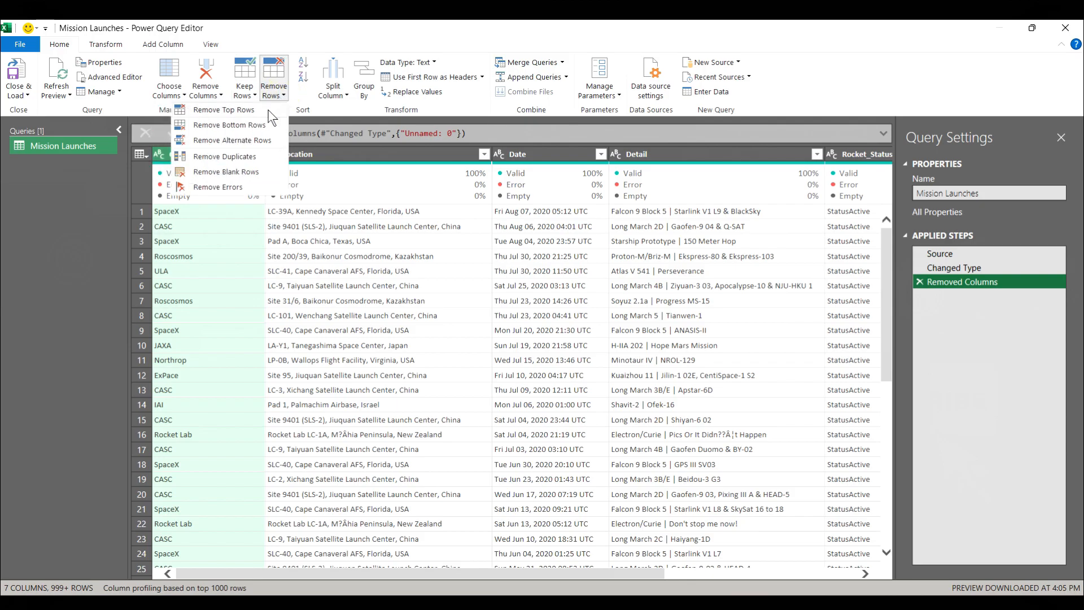
- Remove the top 1 row from the query, and delete the resulting applied step
click(268, 109)
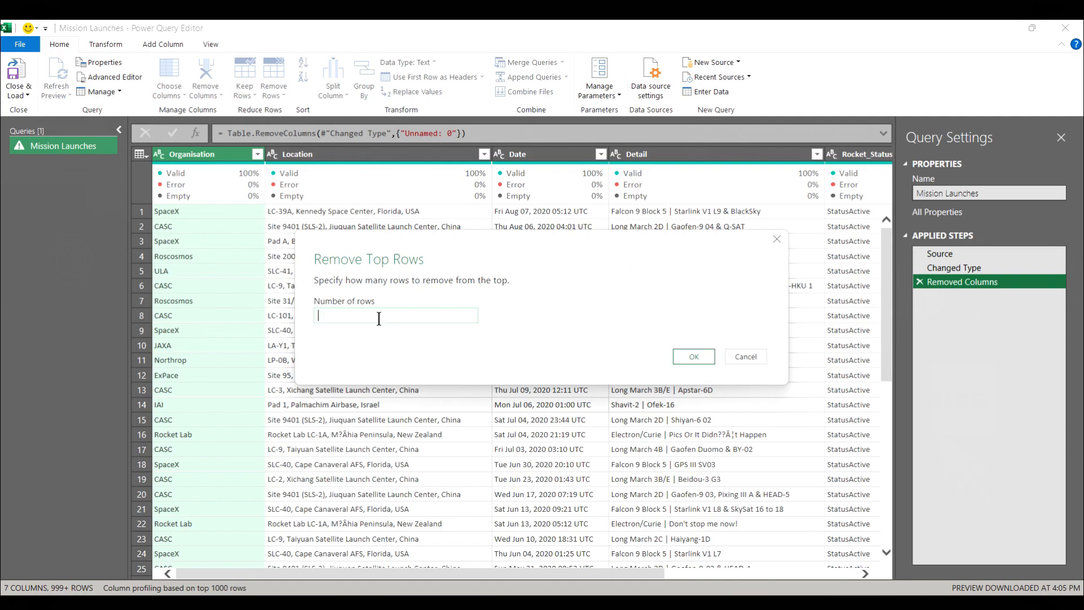
text(1)
click(683, 357)
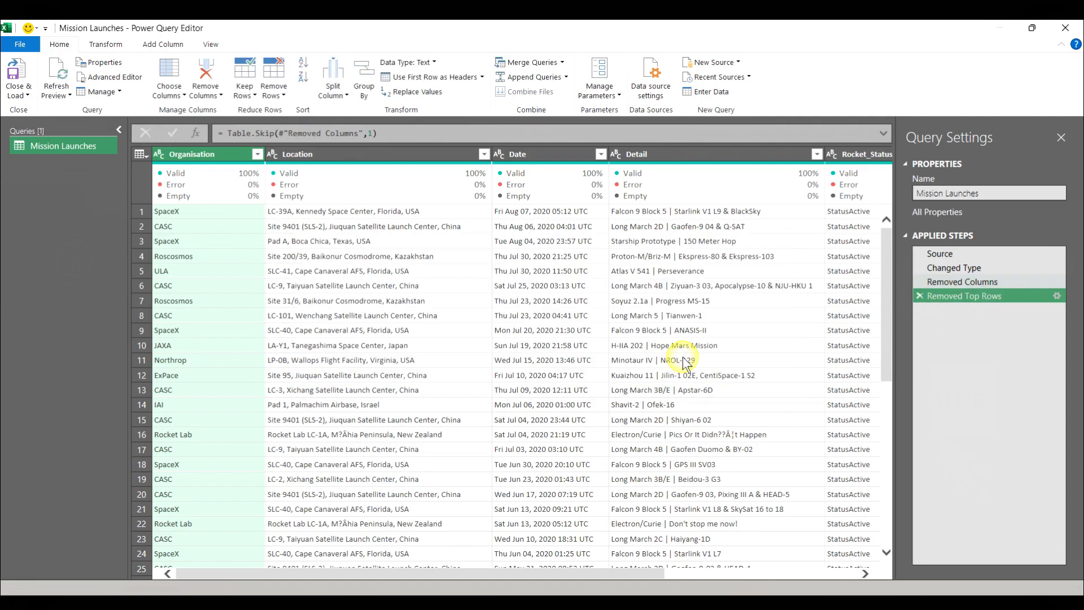
click(916, 297)
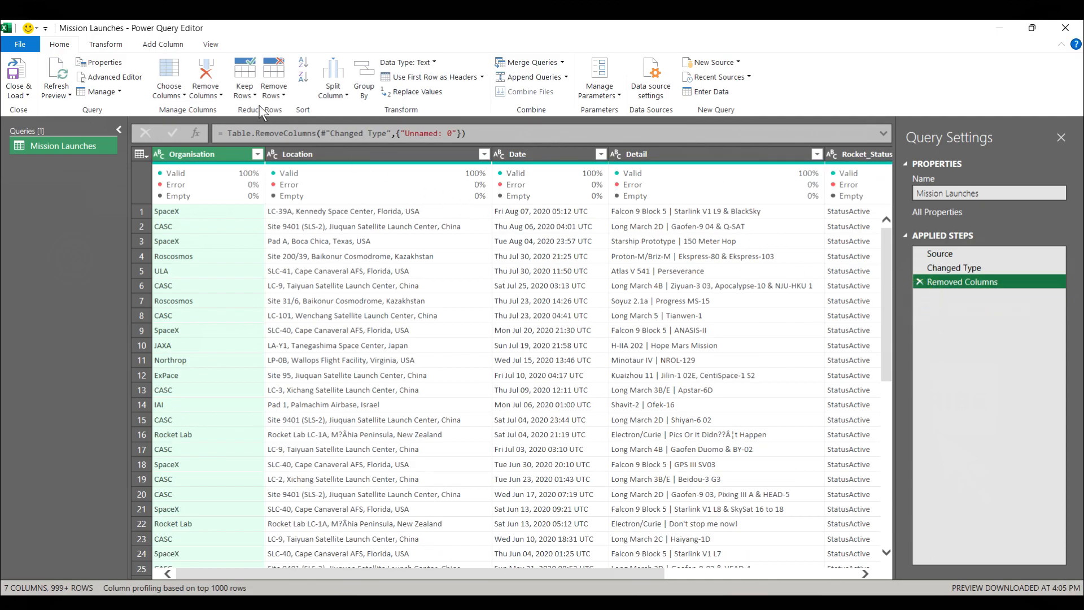
- Review the settings for removing alternate rows without applying them, and look over the remaining row removal options
click(275, 91)
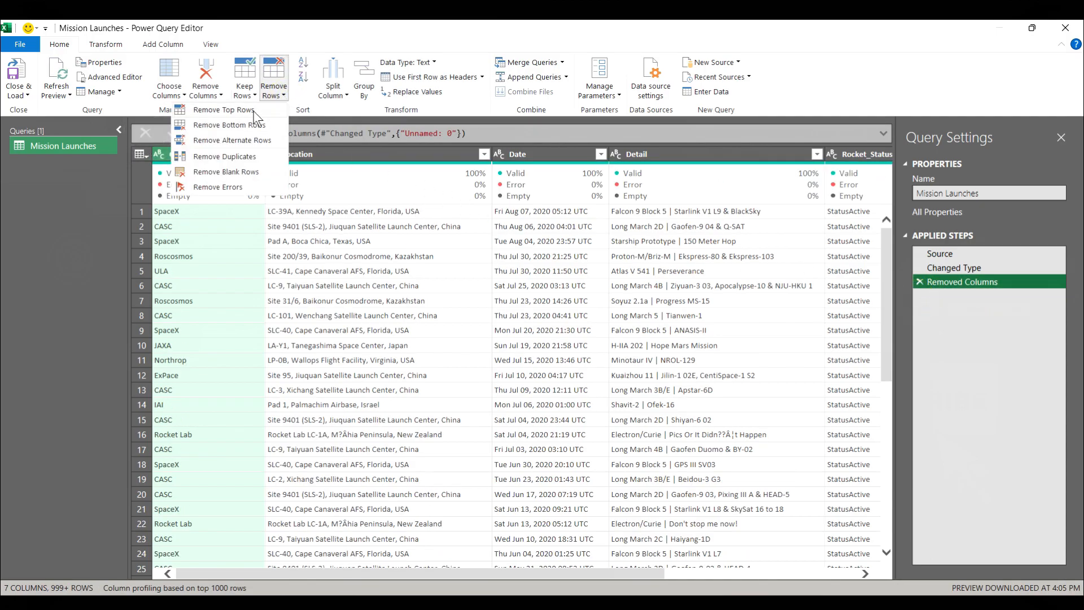
click(245, 142)
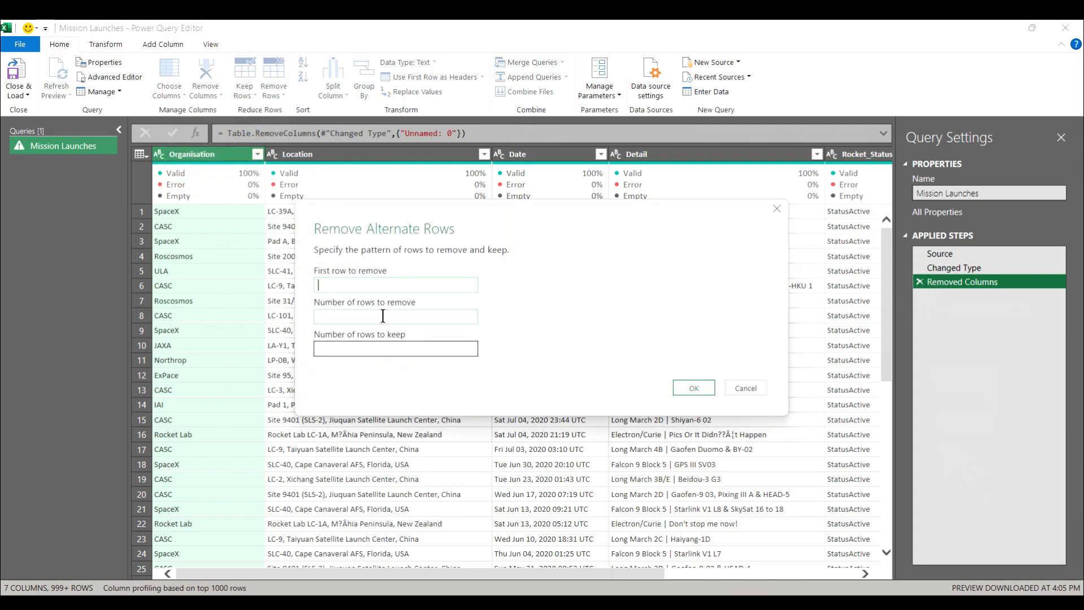
click(743, 389)
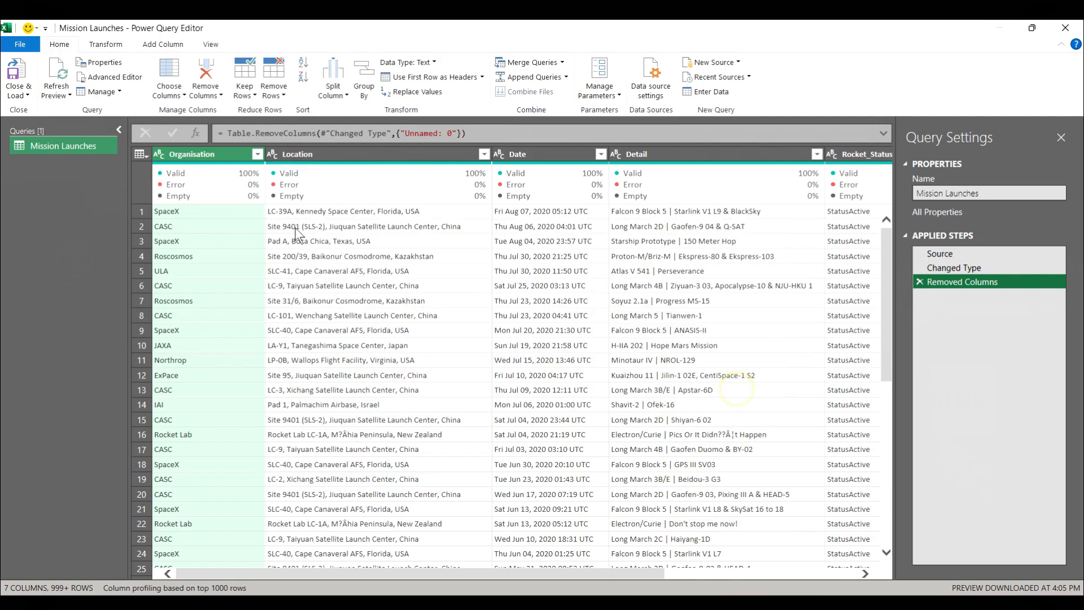
click(276, 93)
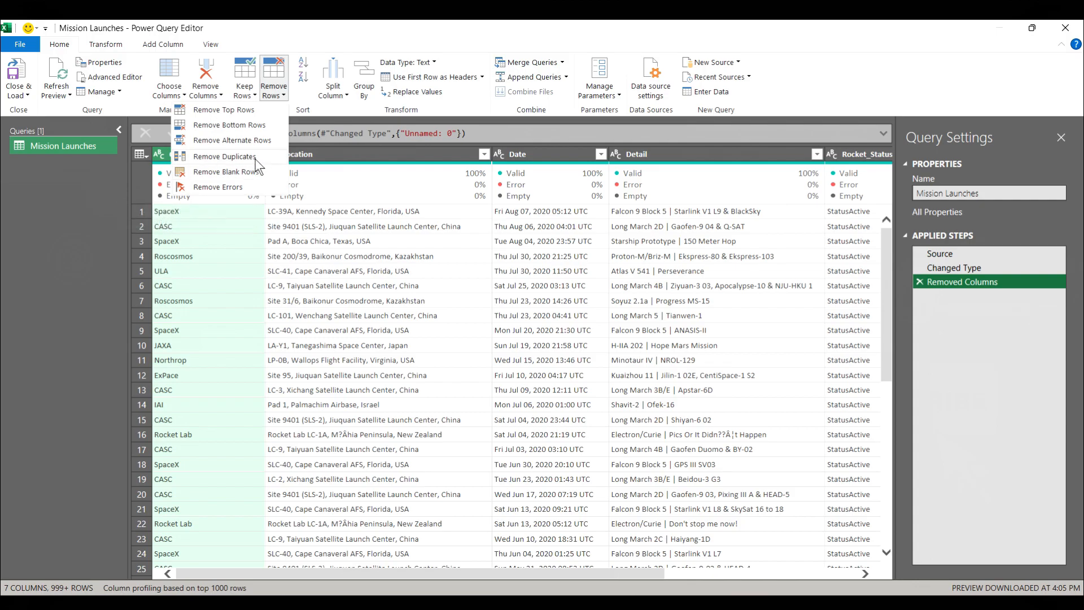
click(300, 86)
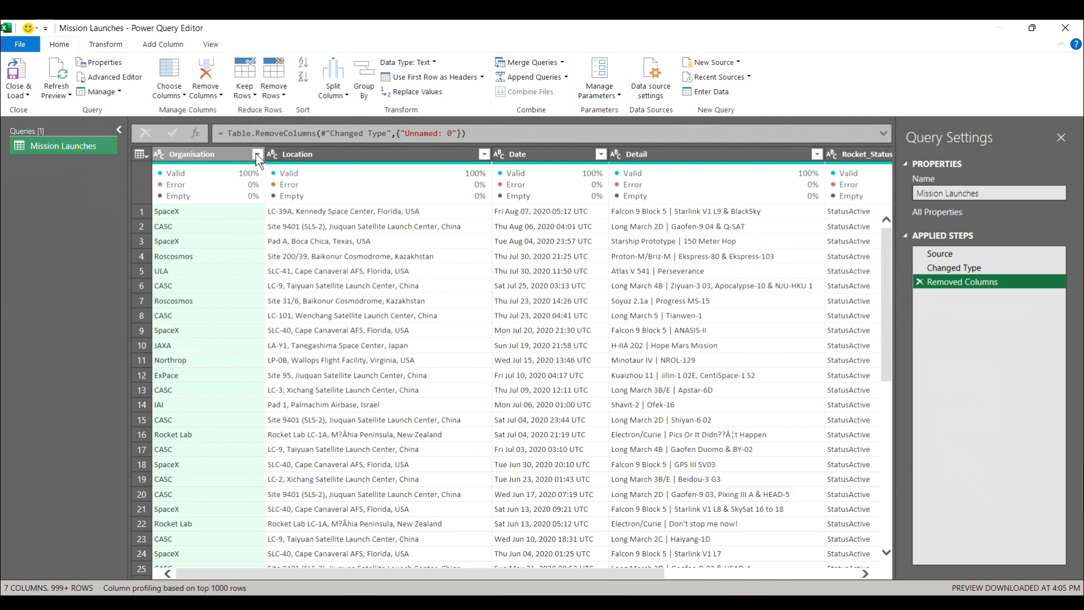
- Sort the Organisation column in descending and then ascending order, and delete the resulting sort step
click(302, 80)
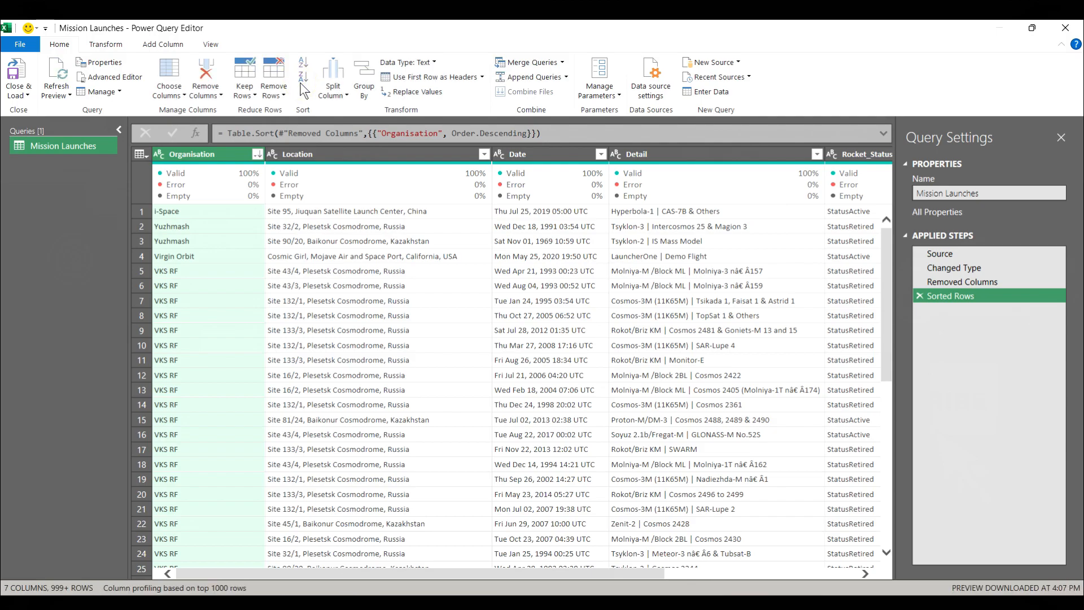
click(304, 65)
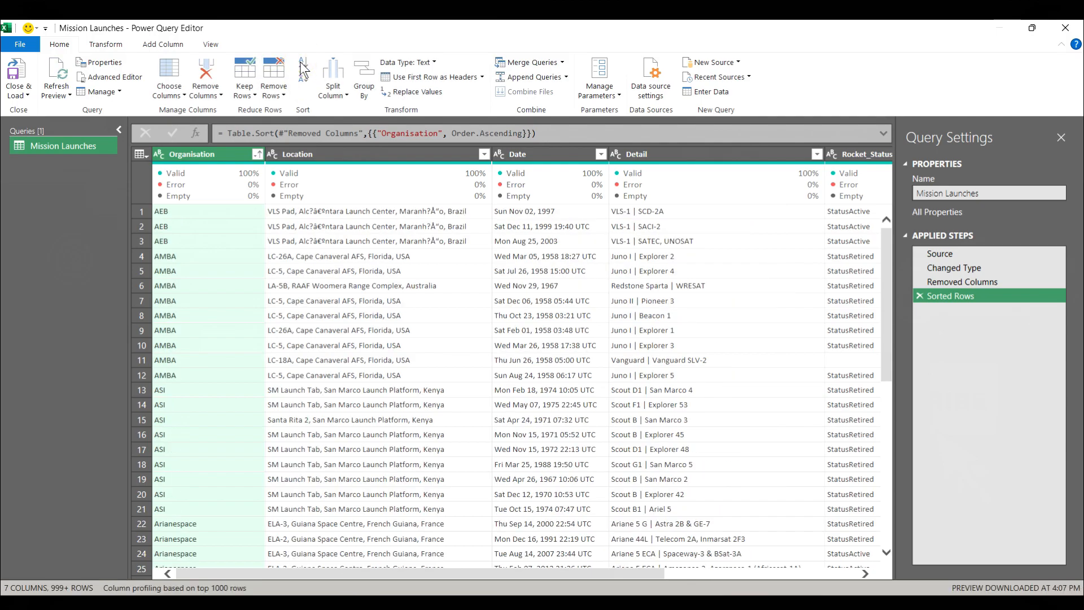
click(921, 294)
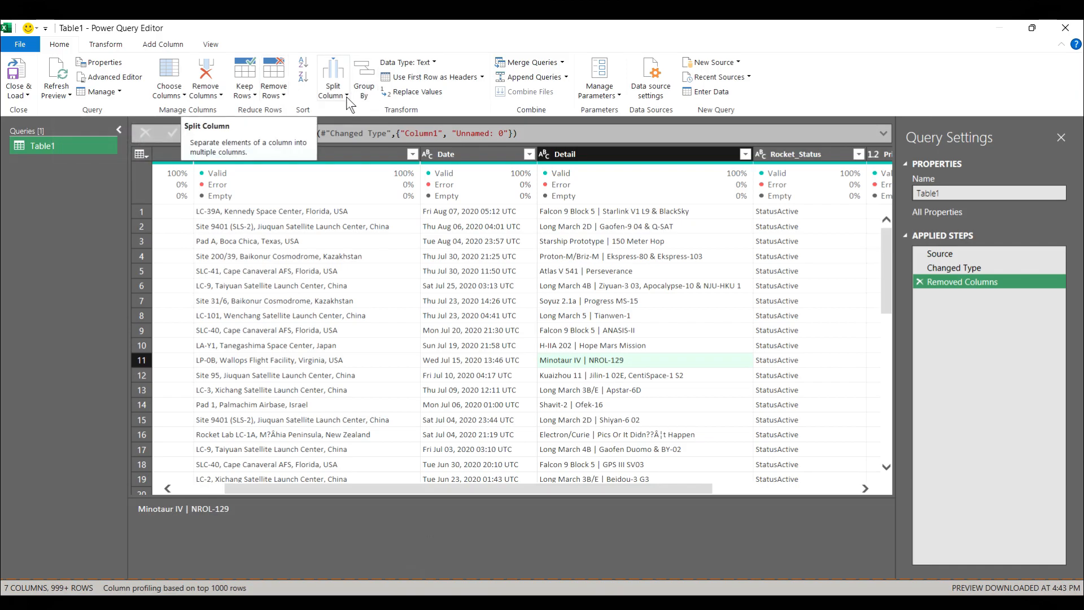
- Split the Detail column at each occurrence of the custom delimiter "|", and delete the resulting split and type-change steps
click(598, 154)
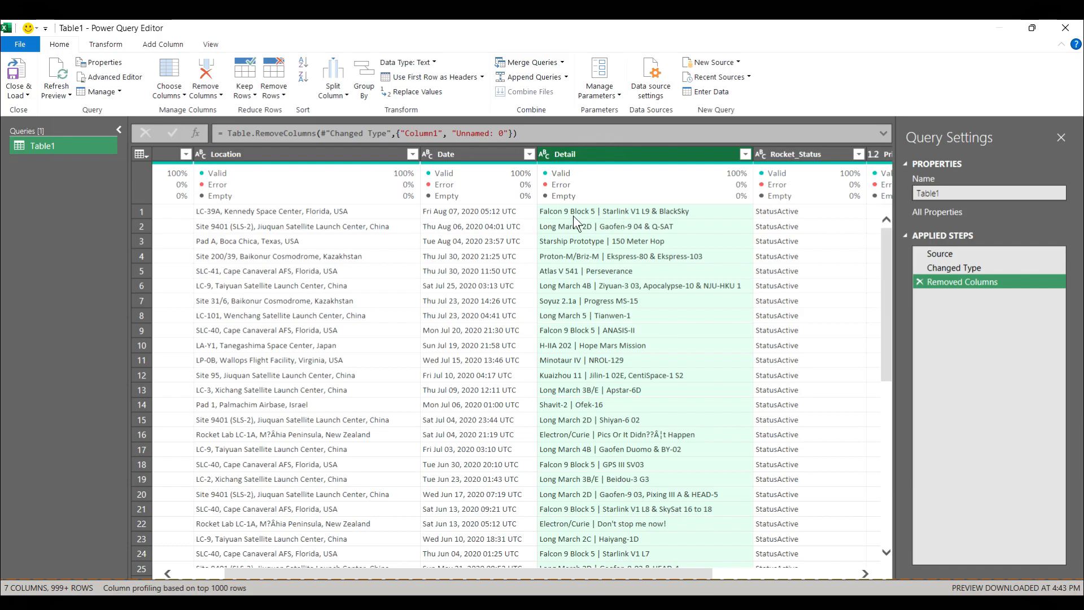
click(348, 96)
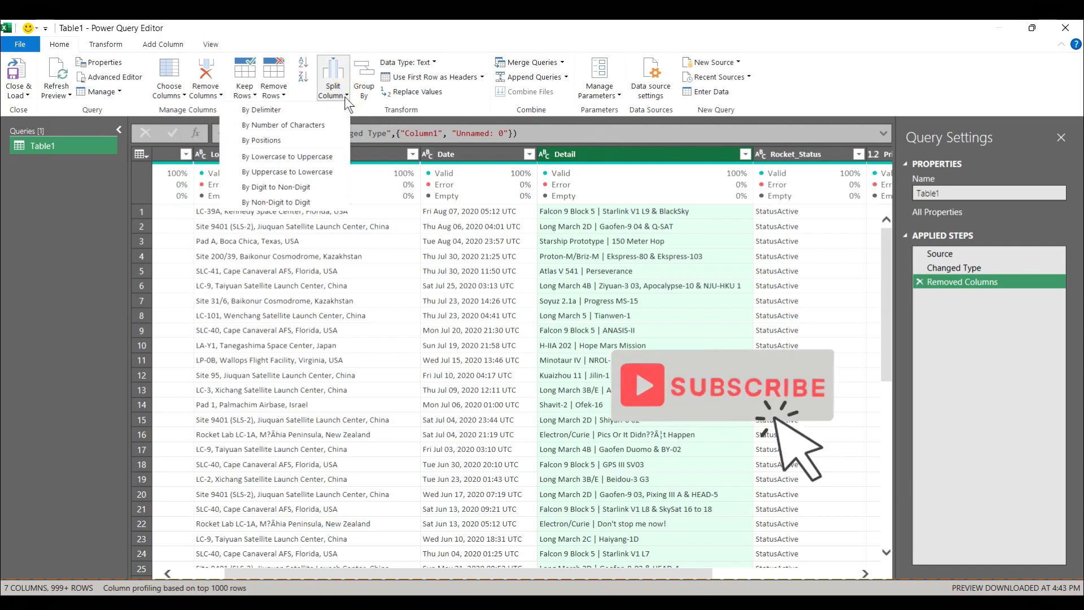
click(319, 113)
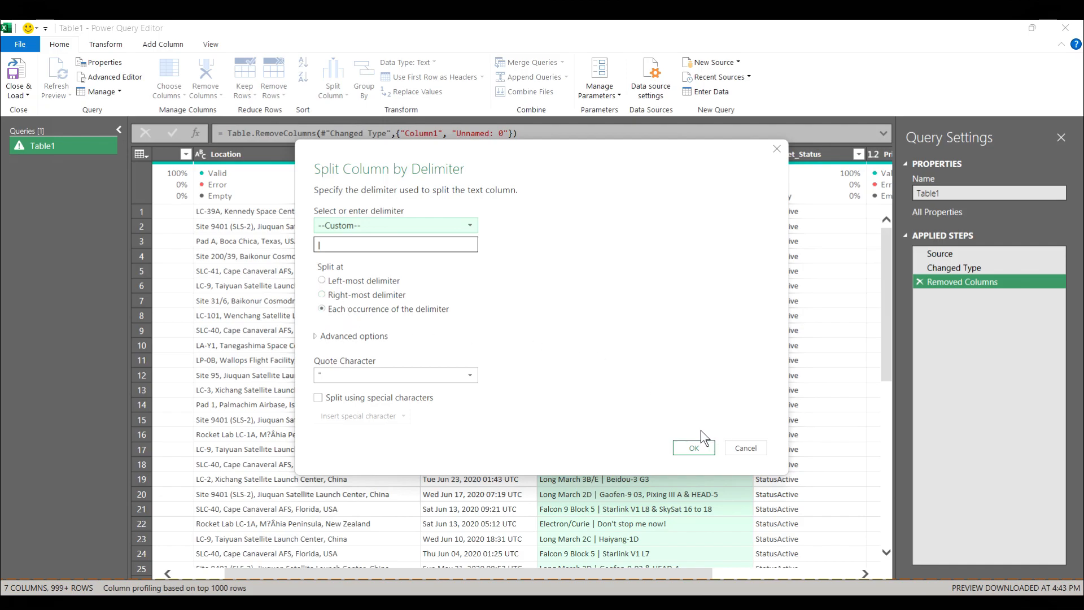
click(690, 449)
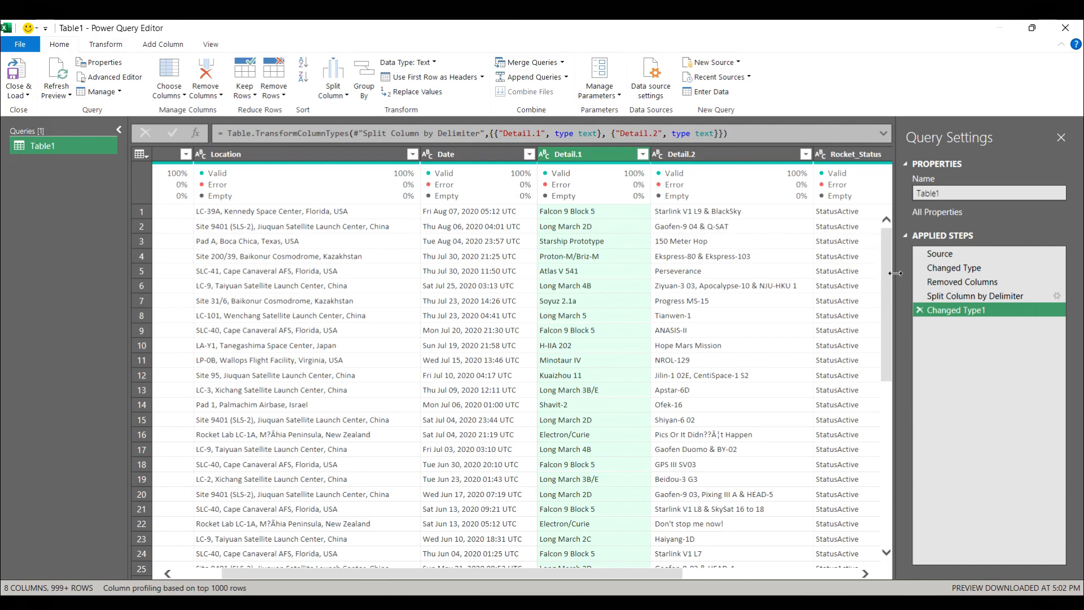
click(917, 308)
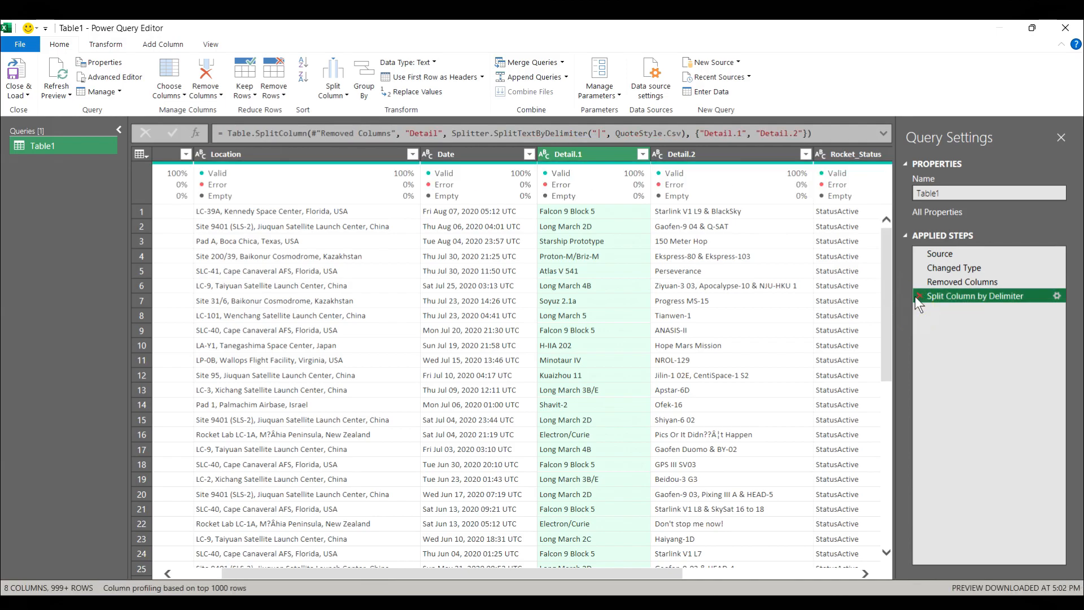
click(915, 296)
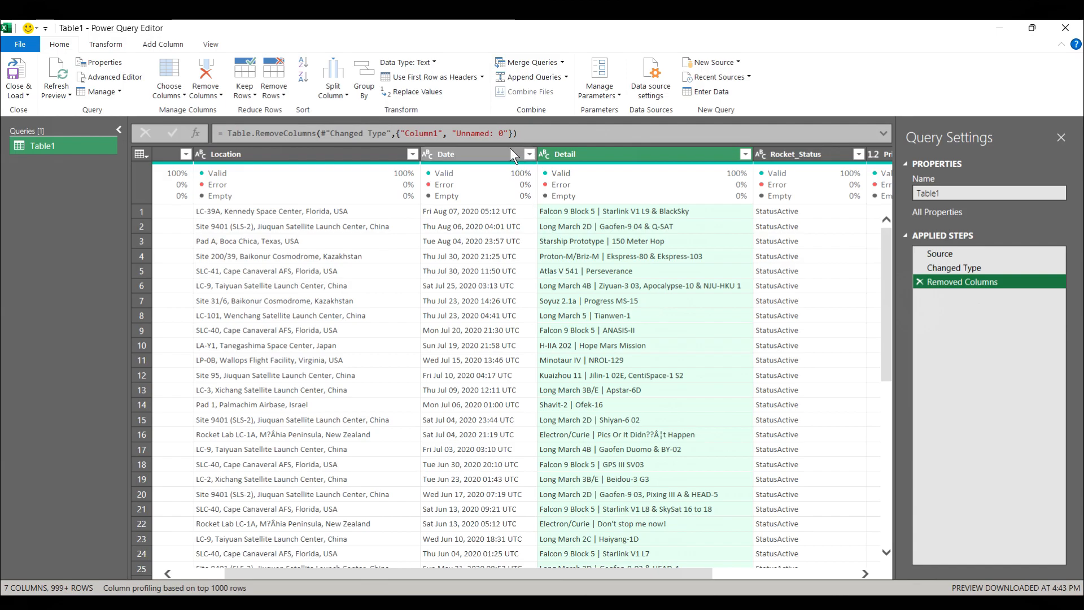
- Review the split-by-delimiter settings for the Detail column without applying them
click(347, 93)
click(322, 111)
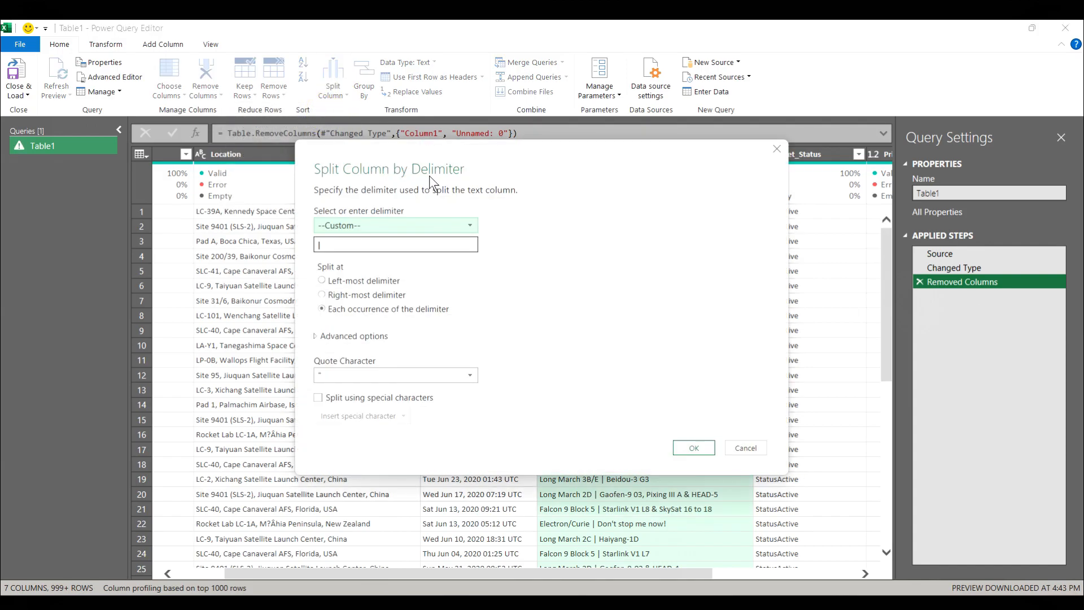
click(746, 448)
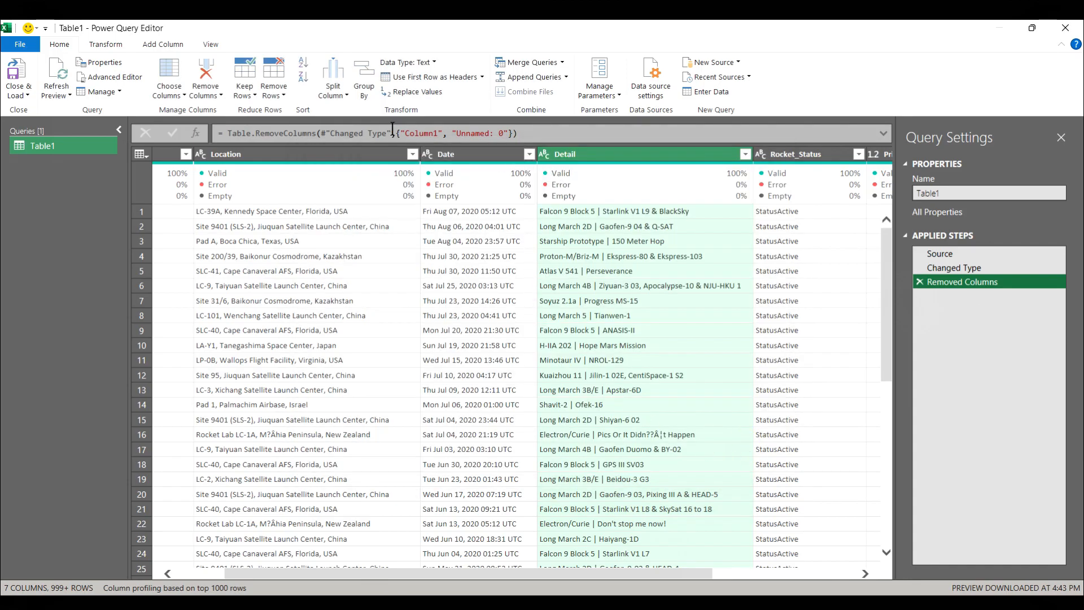
- Split the Location column at each occurrence of the comma delimiter, and delete the resulting split and type-change steps
click(354, 156)
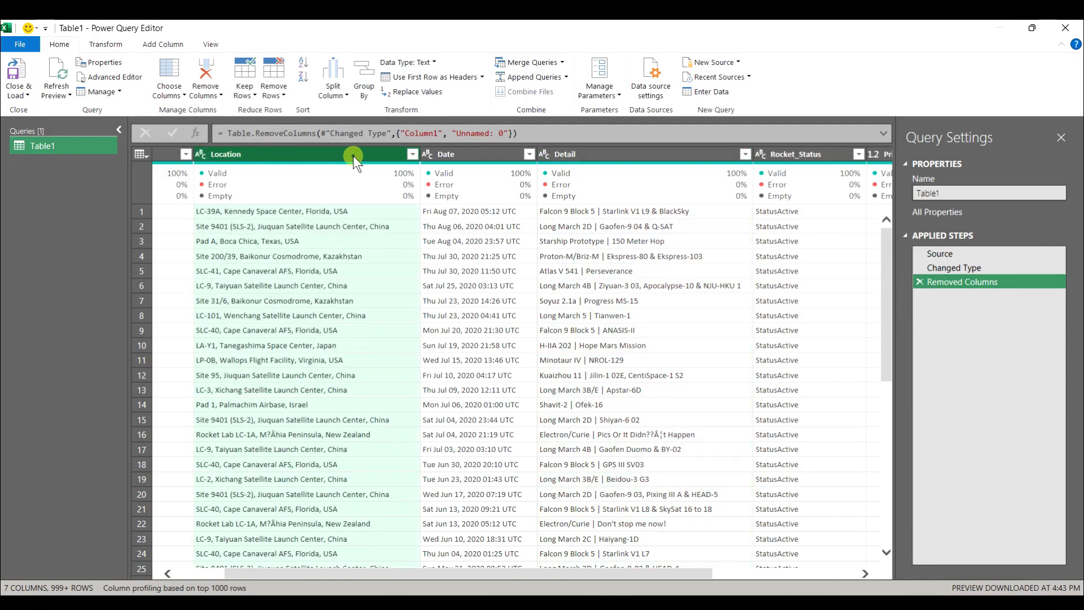
click(345, 96)
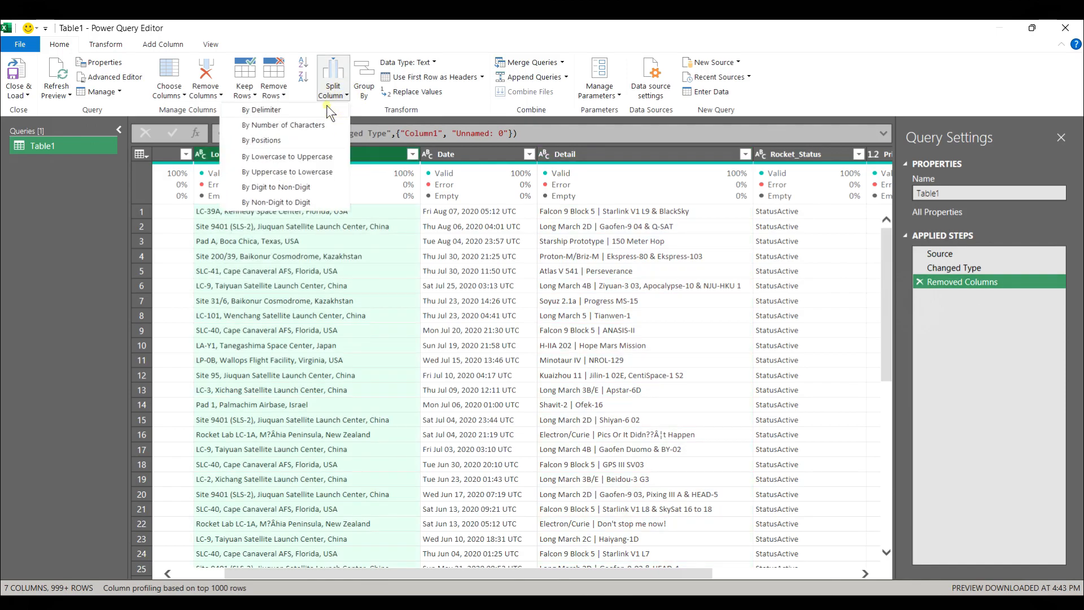
click(329, 109)
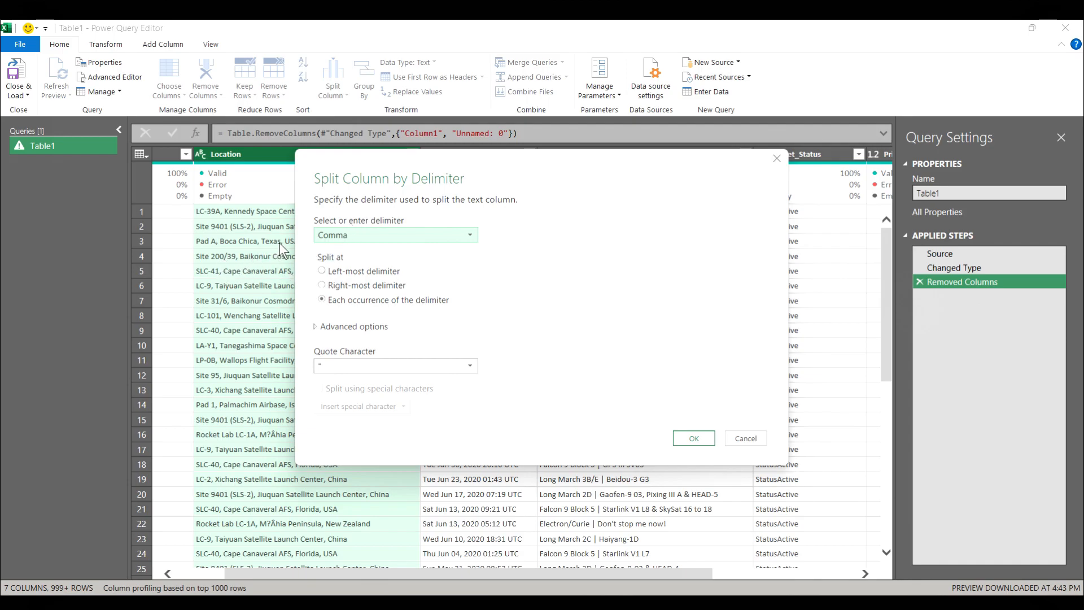
click(696, 441)
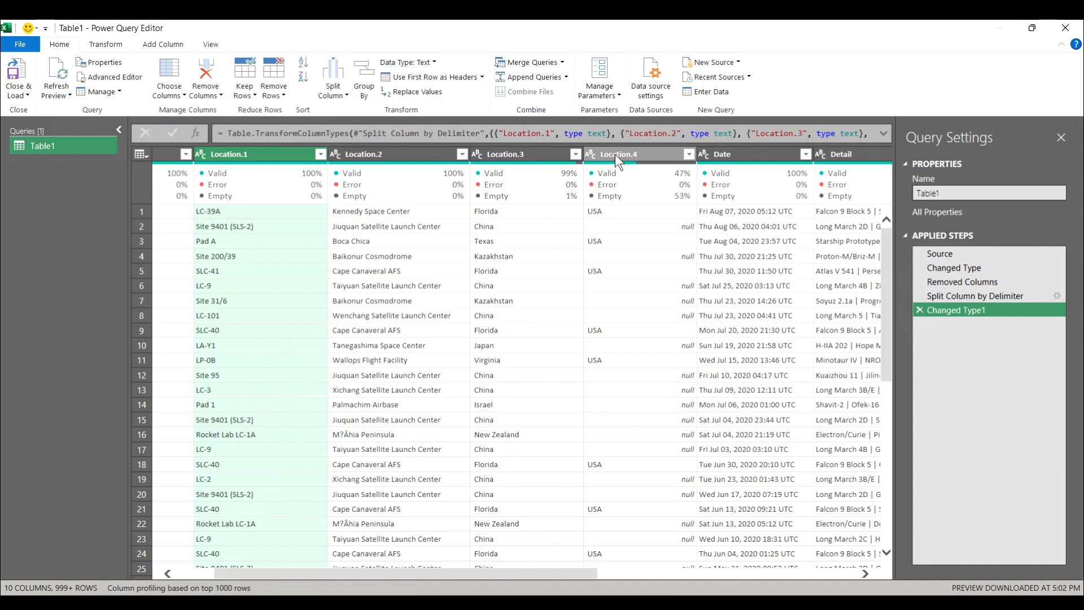
click(920, 309)
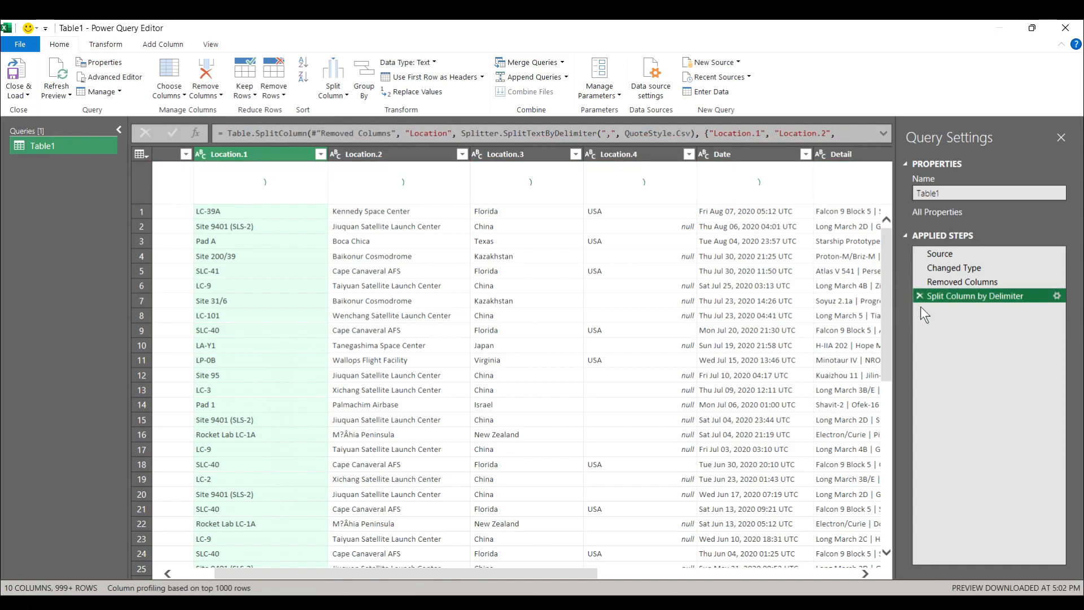
click(914, 294)
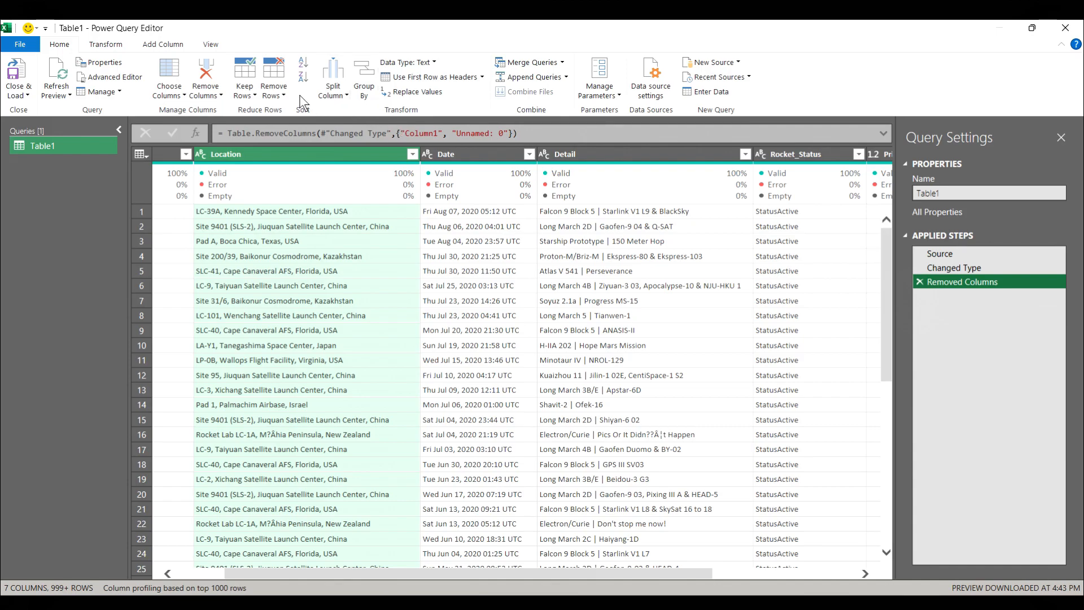
- Split the Date column at the right-most space delimiter, and delete the resulting split and type-change steps
click(347, 95)
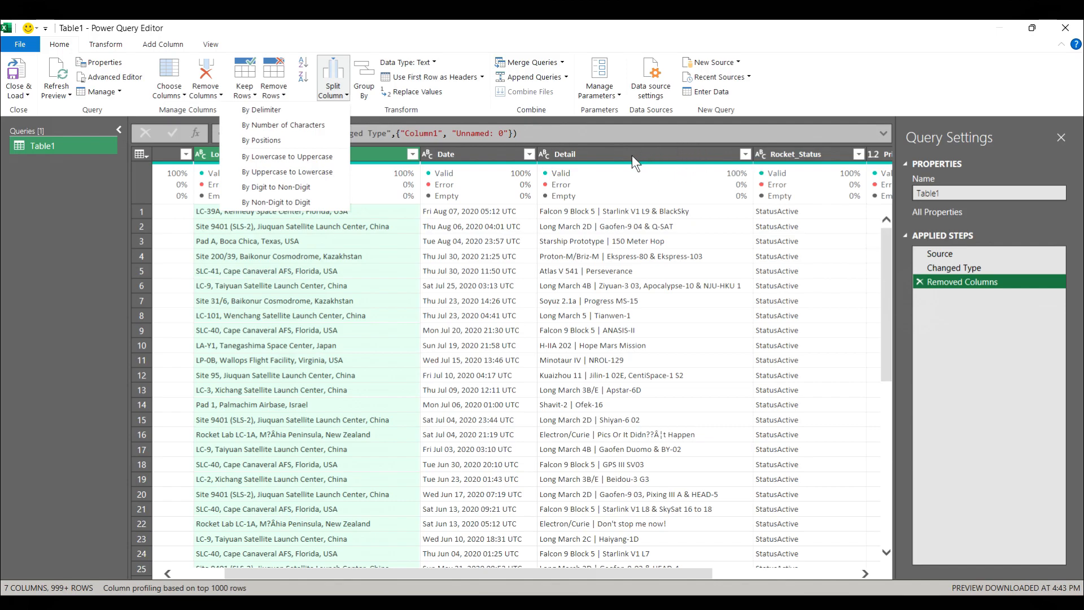
click(466, 153)
click(466, 154)
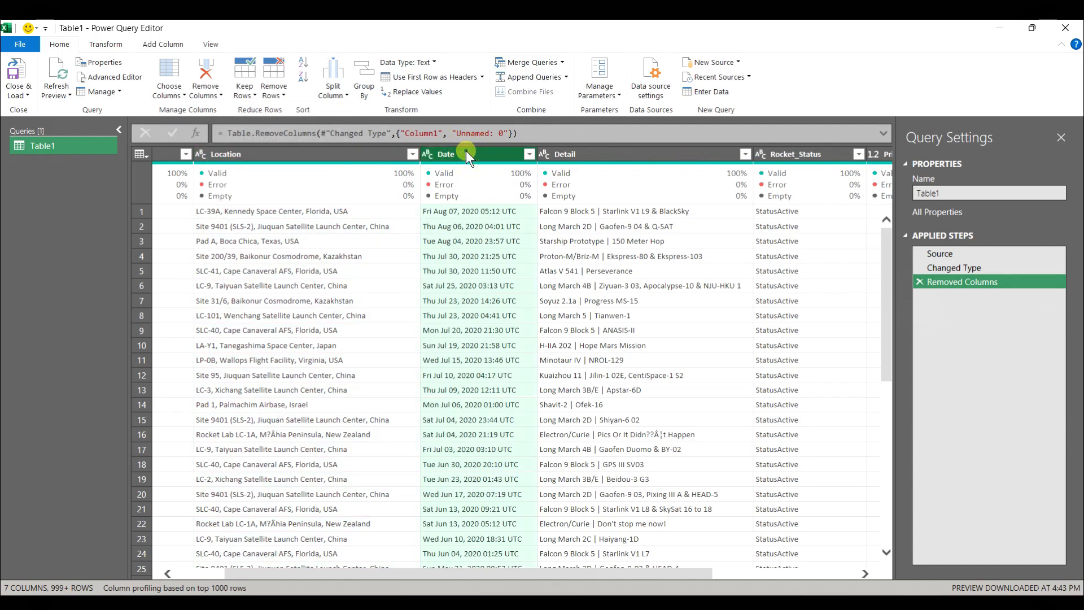
click(344, 93)
click(303, 111)
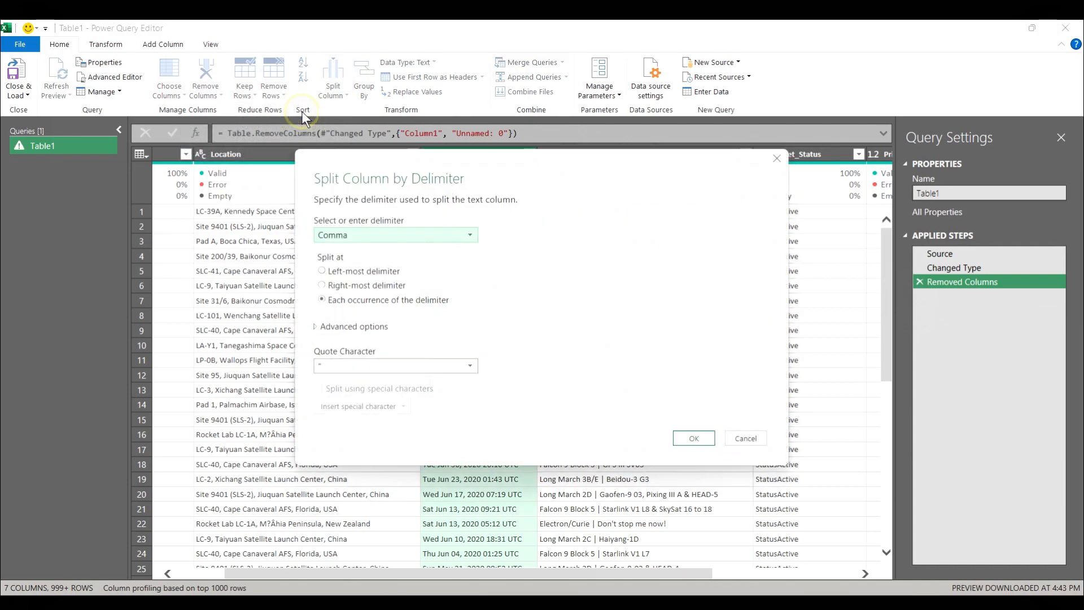
click(469, 236)
click(348, 305)
click(322, 285)
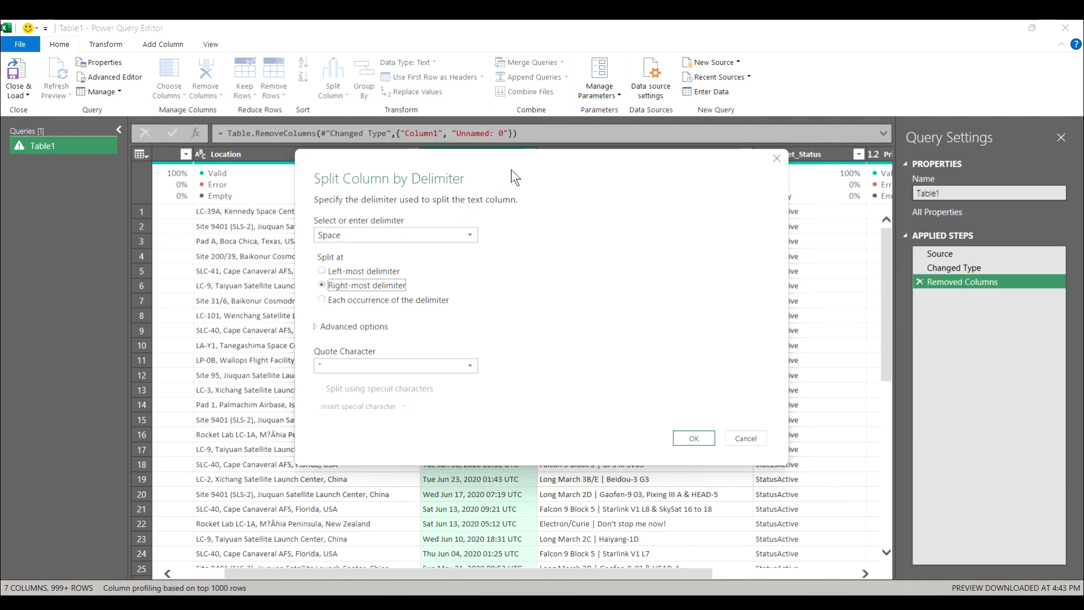
drag(515, 165, 280, 298)
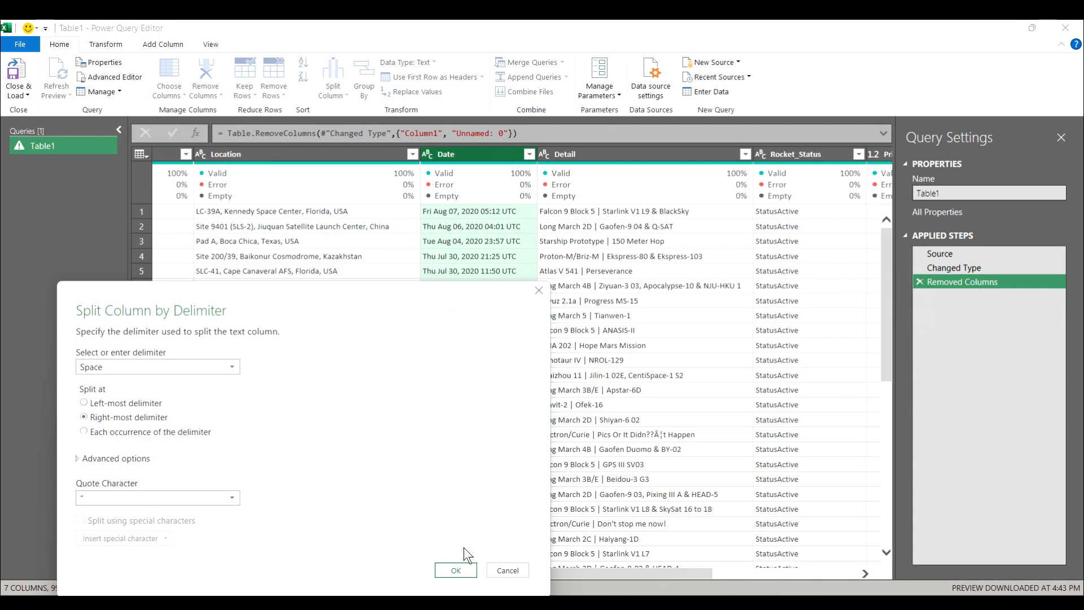
click(468, 574)
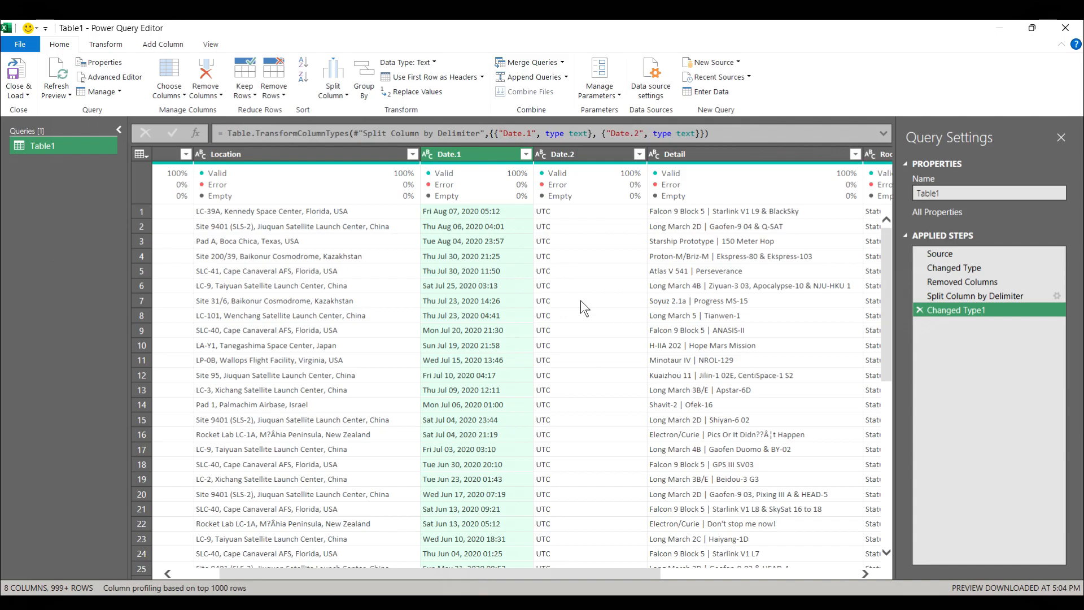
click(921, 308)
click(920, 296)
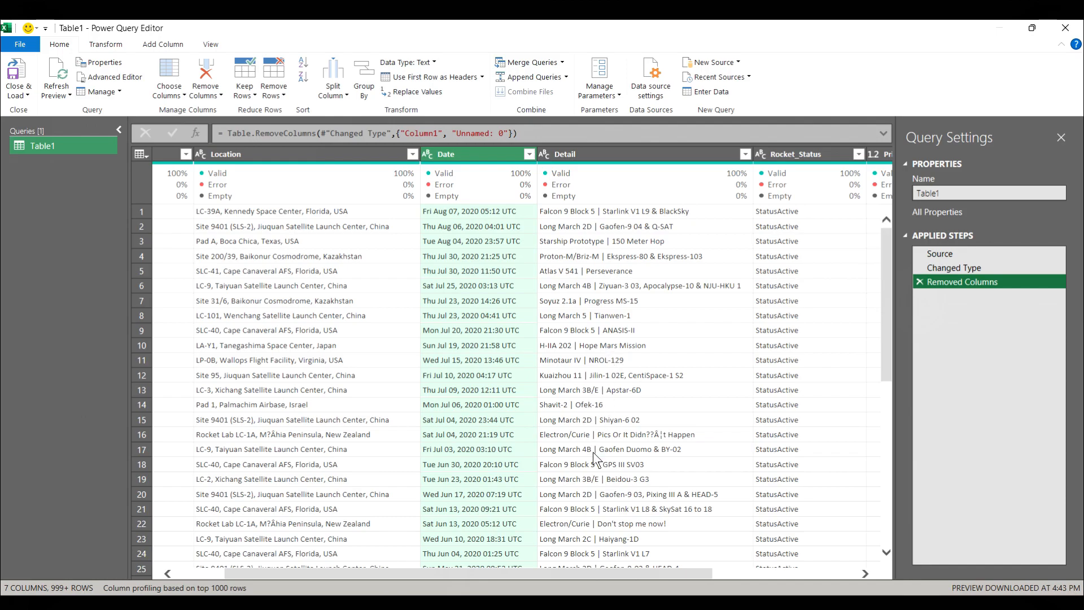
- Split the Date column by number of characters, repeatedly every 3 characters, and delete the resulting split and type-change steps
mouse_move(626, 574)
mouse_down()
mouse_move(673, 575)
mouse_move(625, 575)
mouse_up()
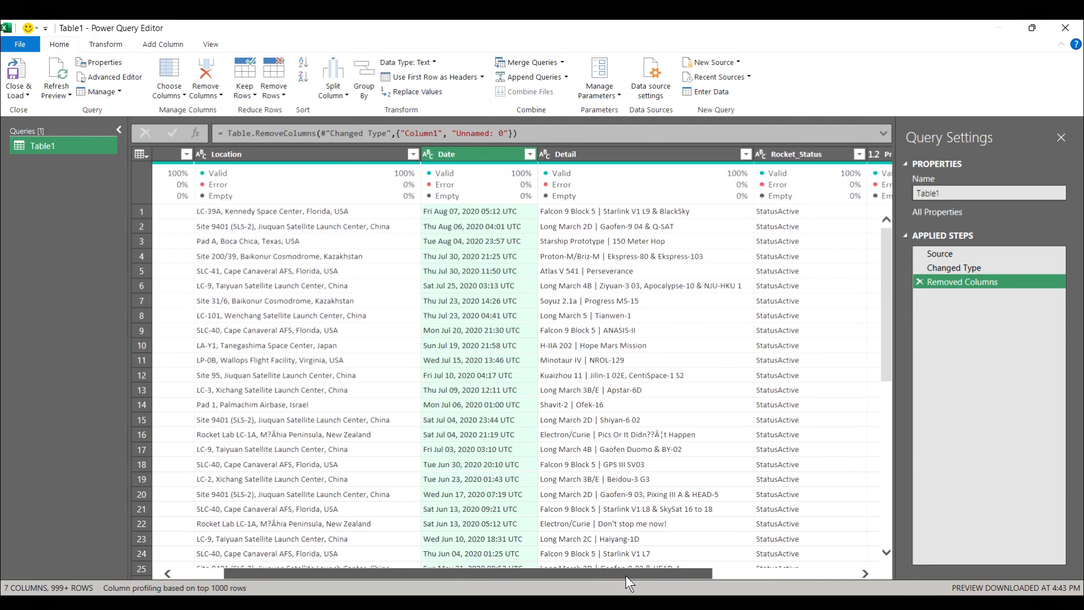
click(345, 97)
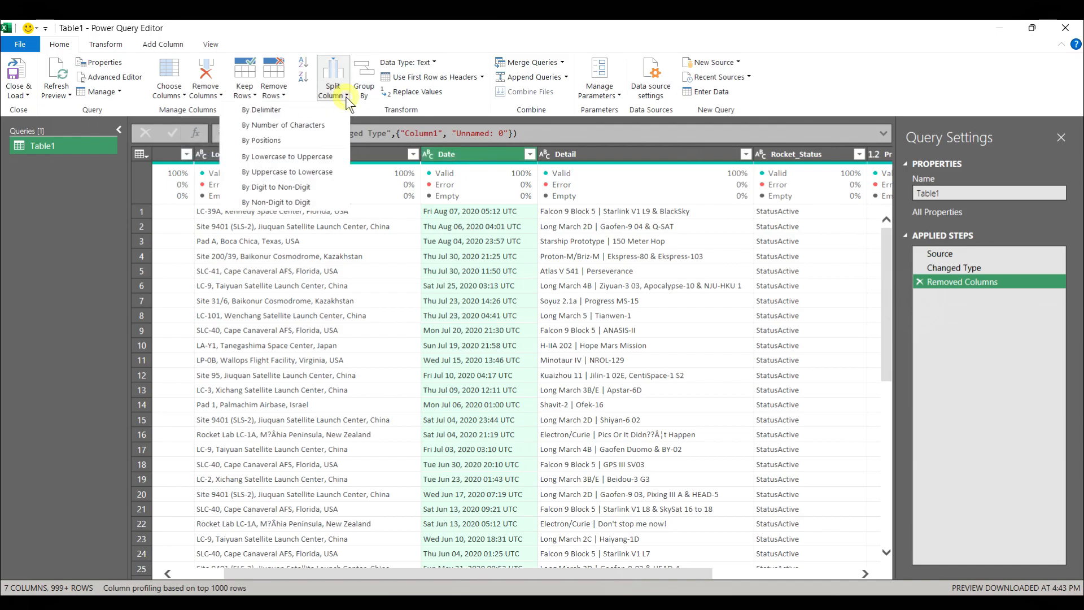
click(320, 126)
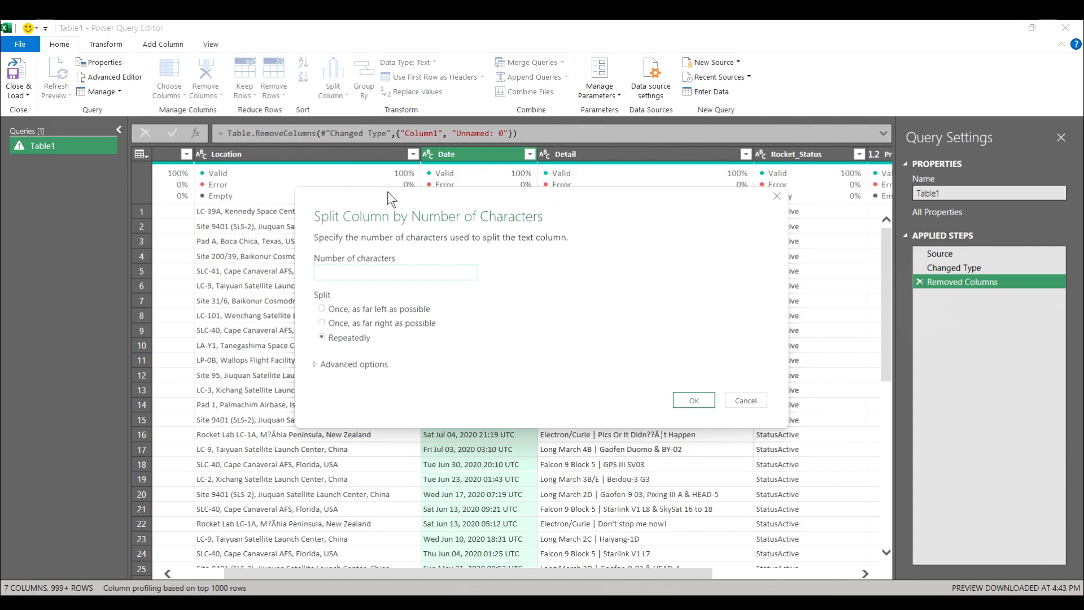
drag(479, 197, 408, 330)
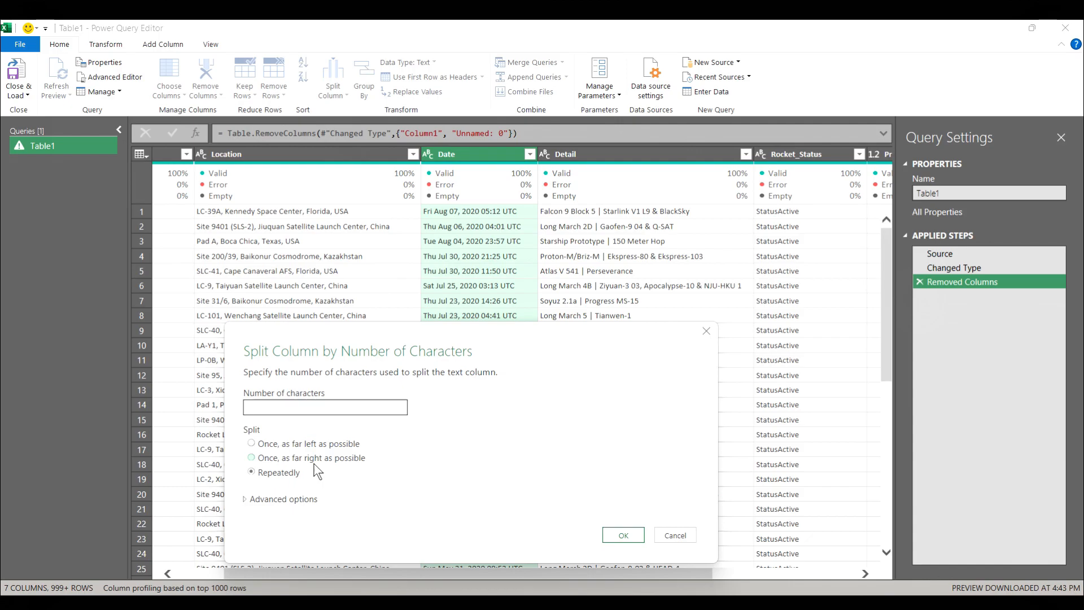
click(264, 402)
text(3)
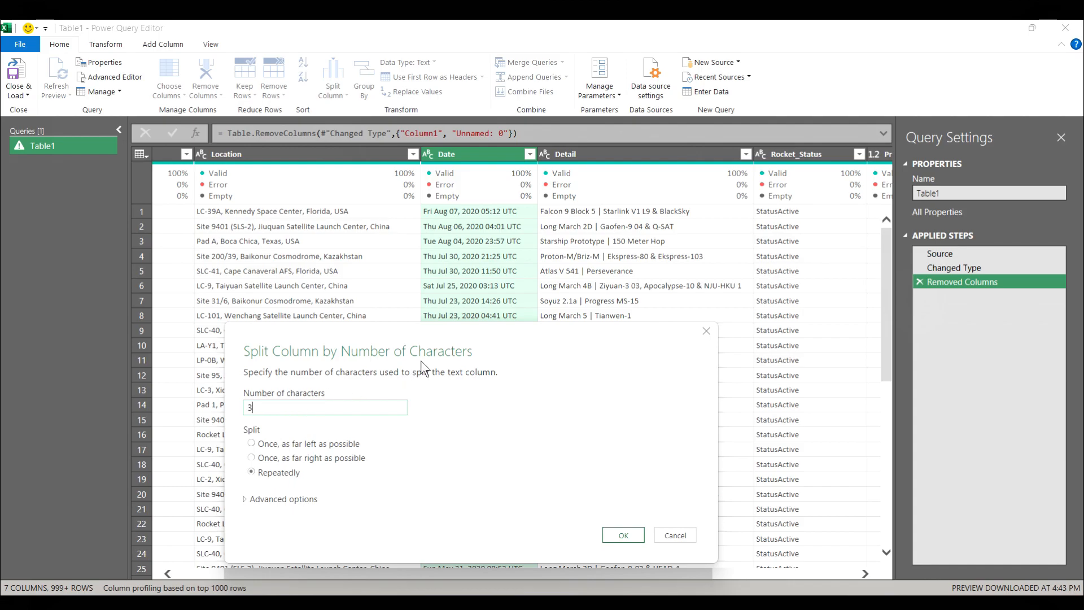
click(622, 533)
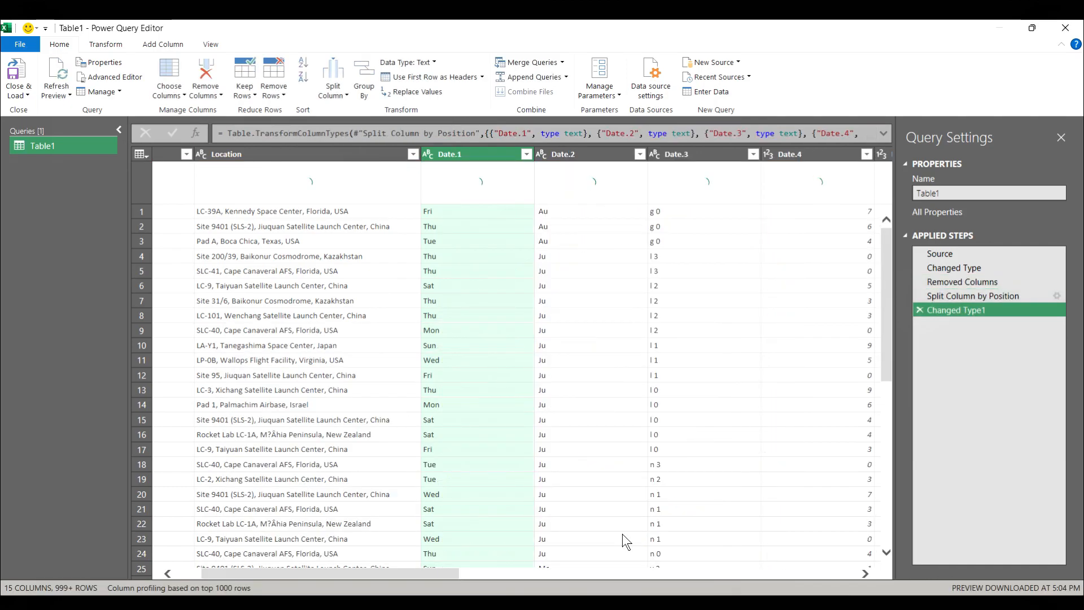
mouse_move(918, 304)
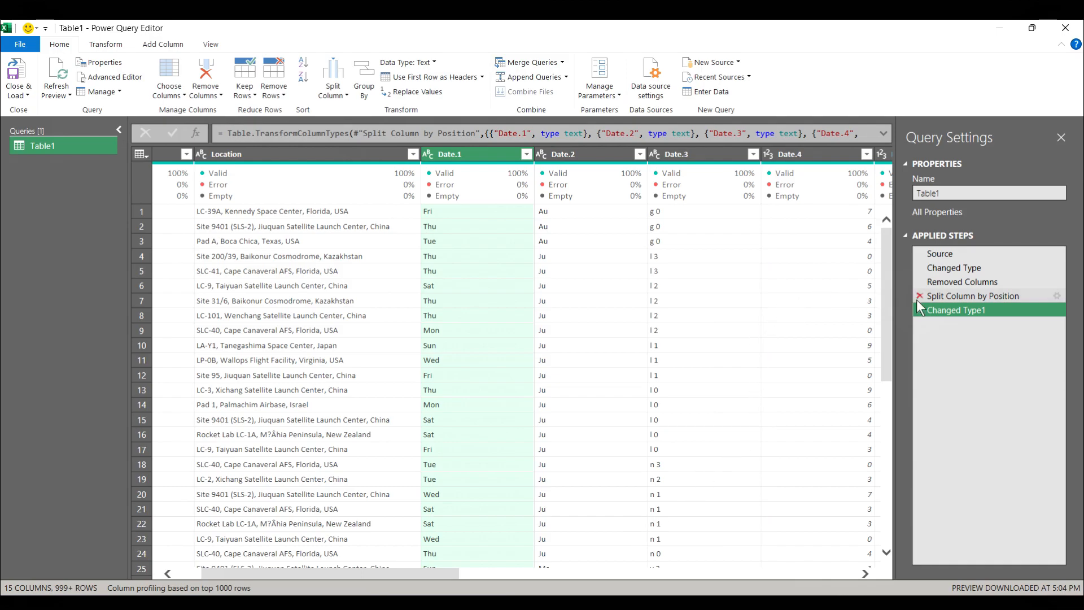
click(919, 310)
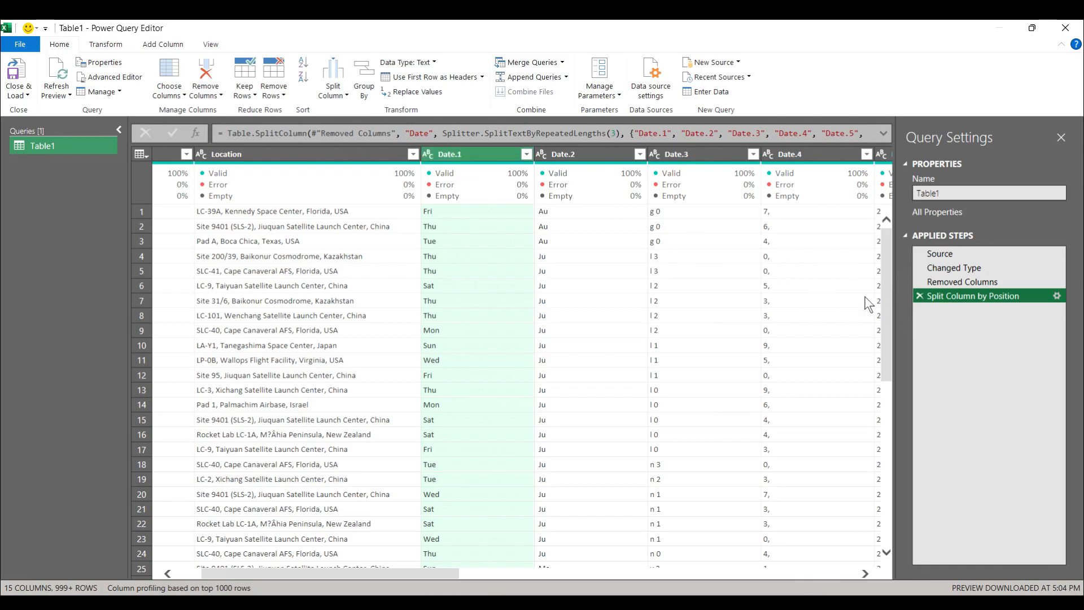
click(918, 299)
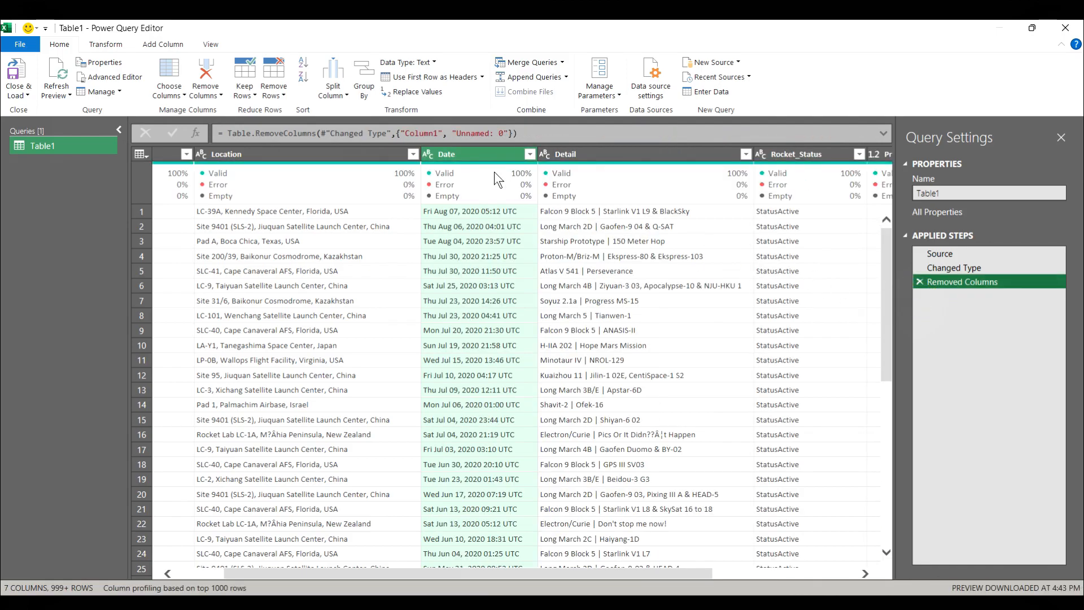
- Split the Date column once, as far left as possible, after 3 characters, and delete the resulting split and type-change steps
click(347, 97)
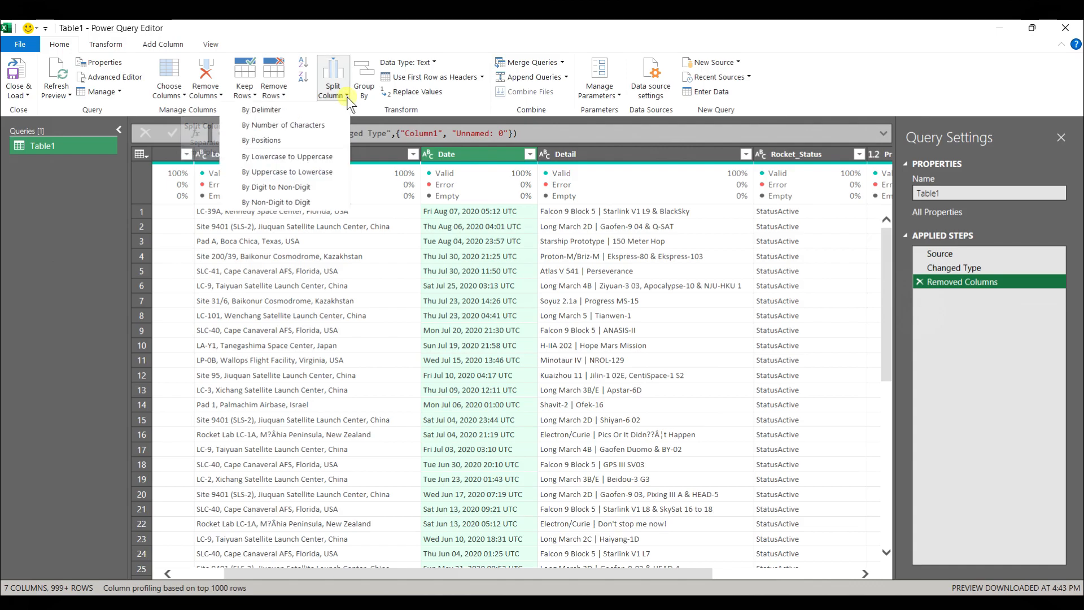
click(312, 126)
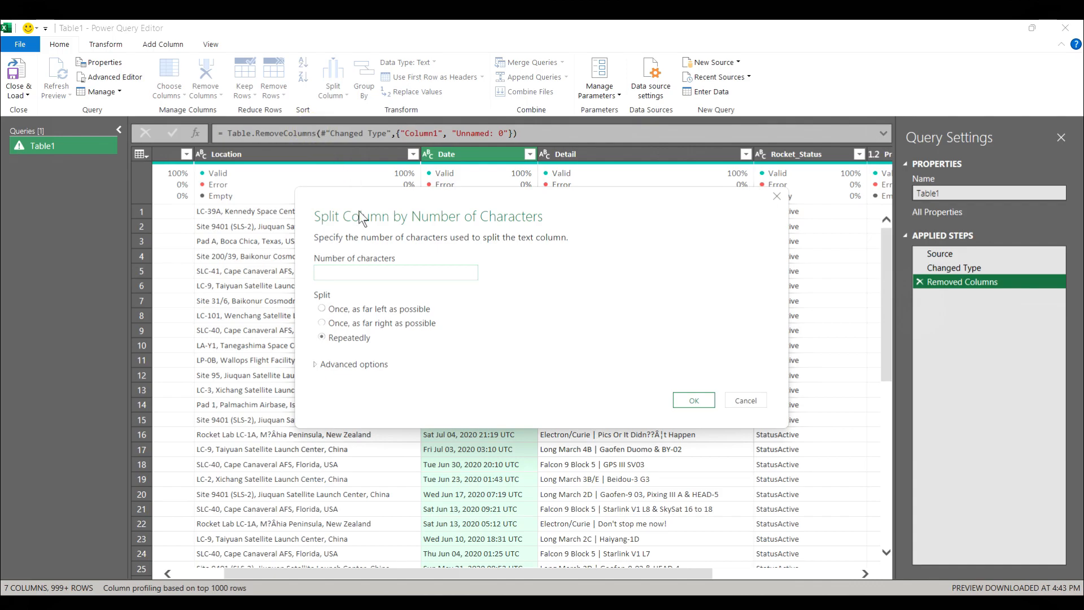
click(322, 338)
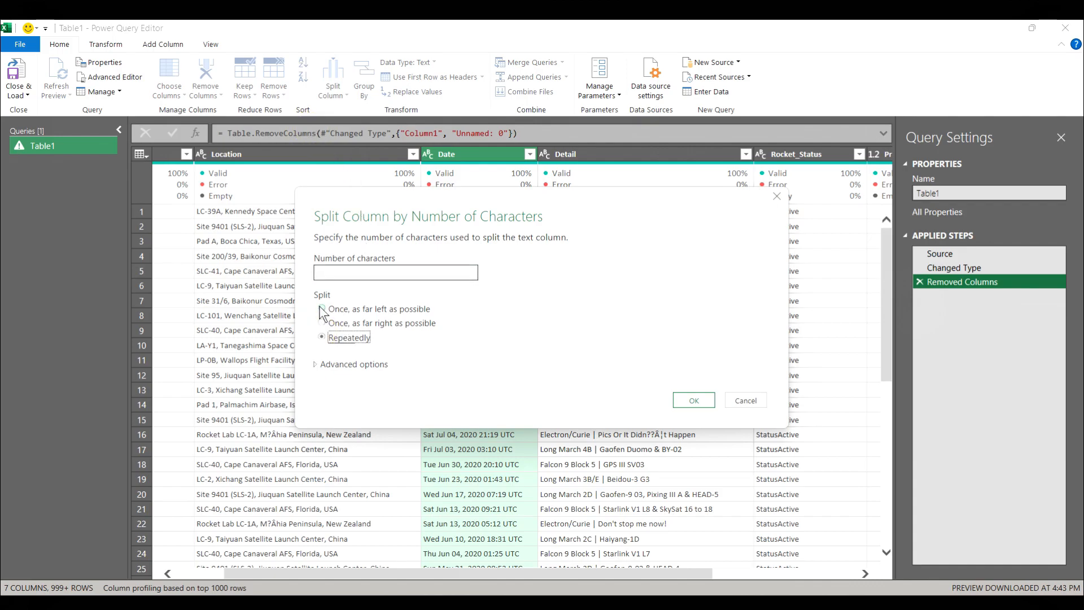
click(323, 310)
click(336, 274)
text(3)
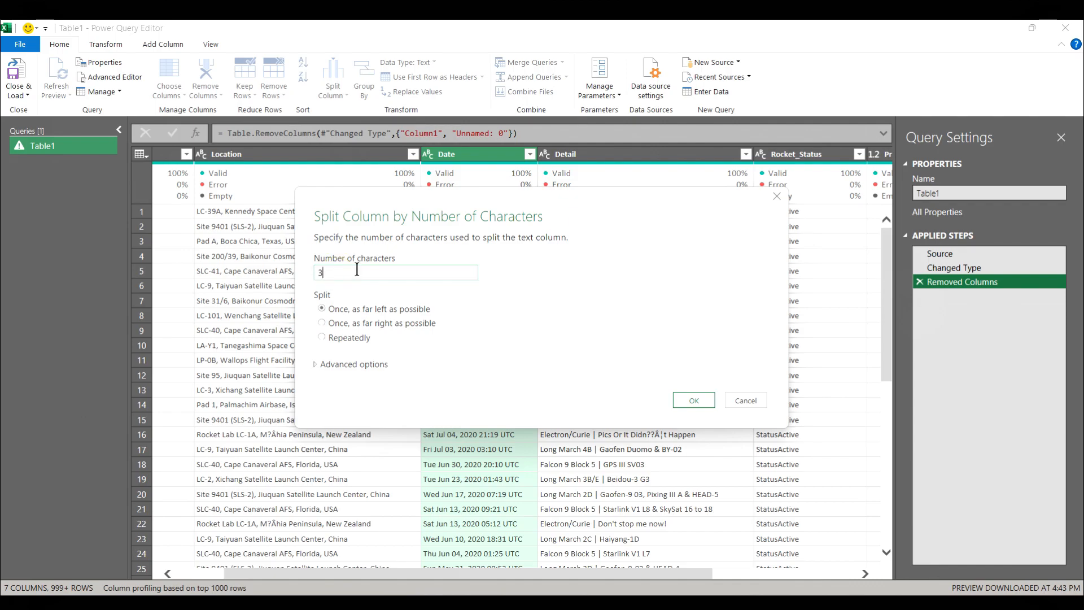
click(694, 400)
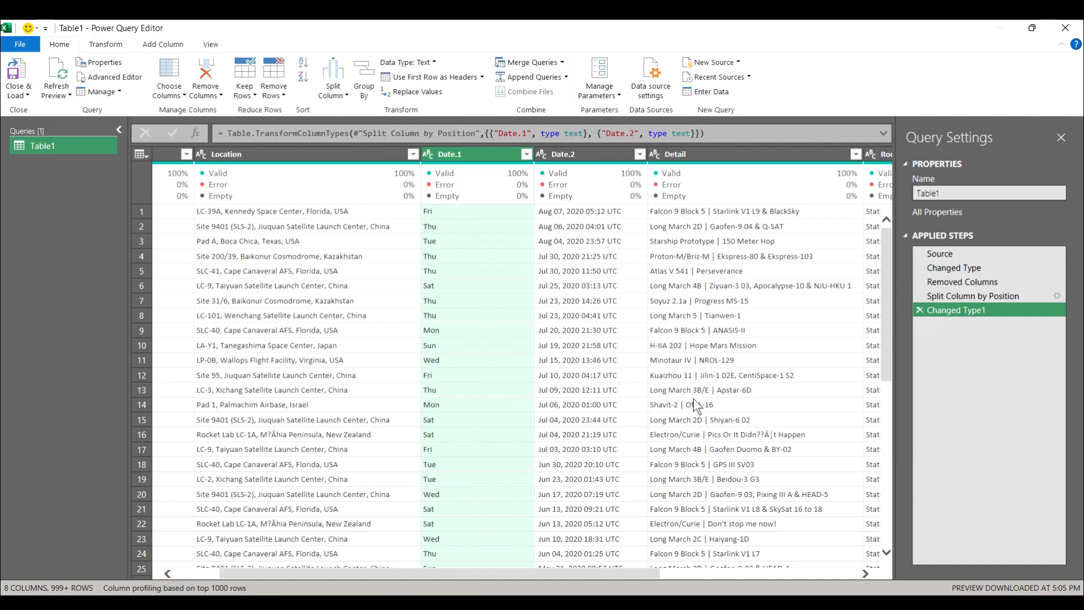
click(918, 311)
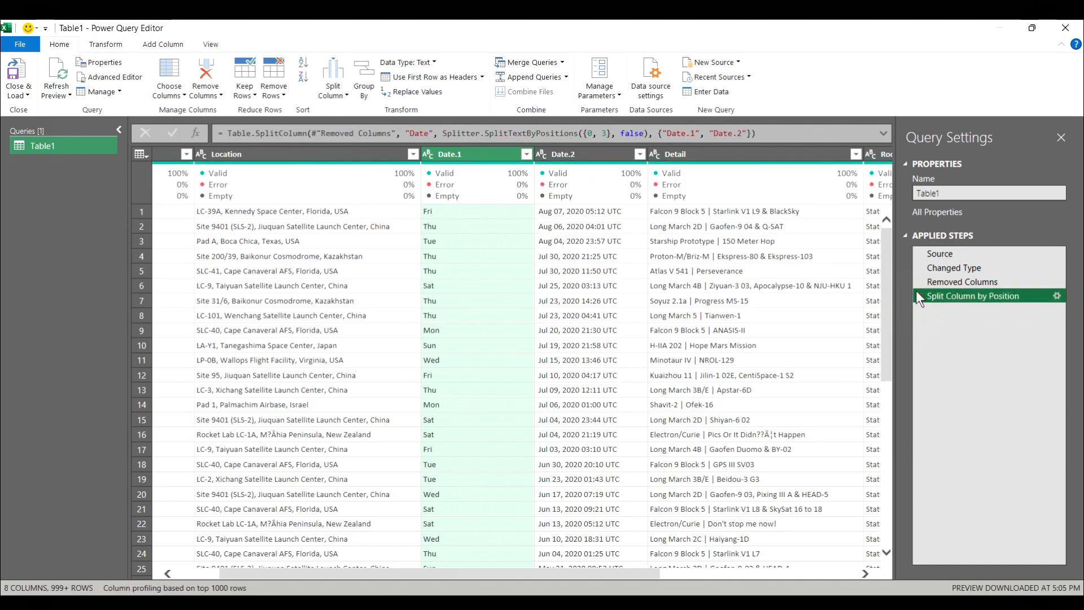
click(917, 294)
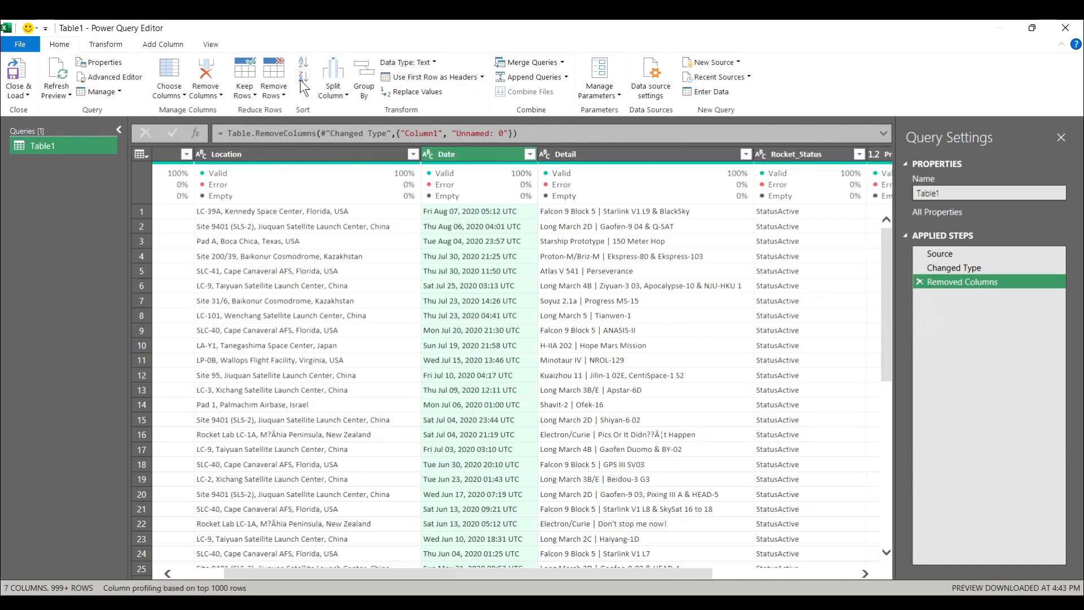
- Split the Date column by positions at position 3, and delete the resulting split and type-change steps
click(345, 94)
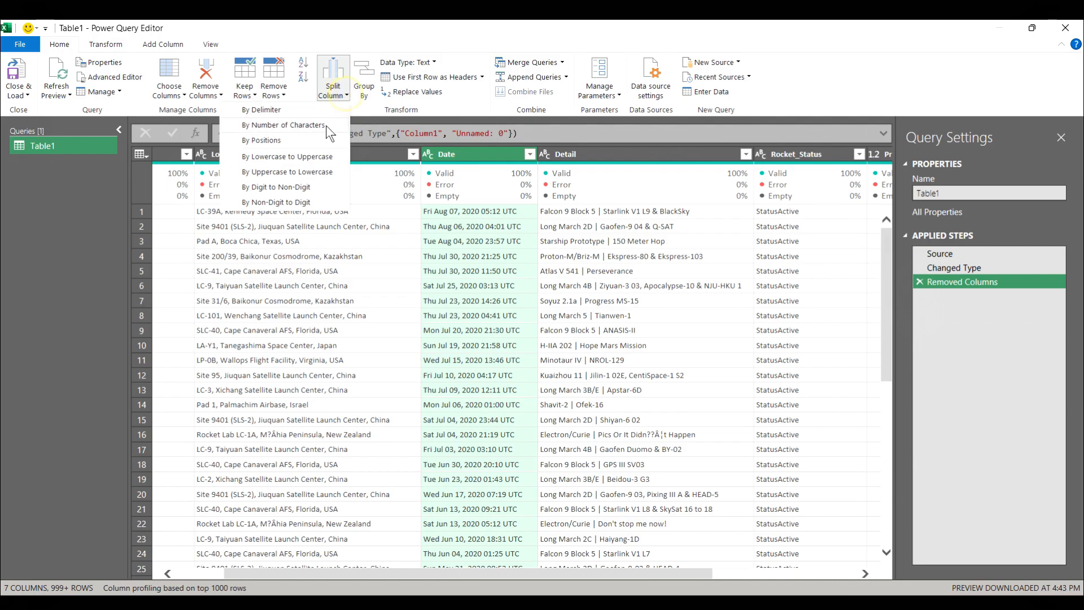
click(309, 140)
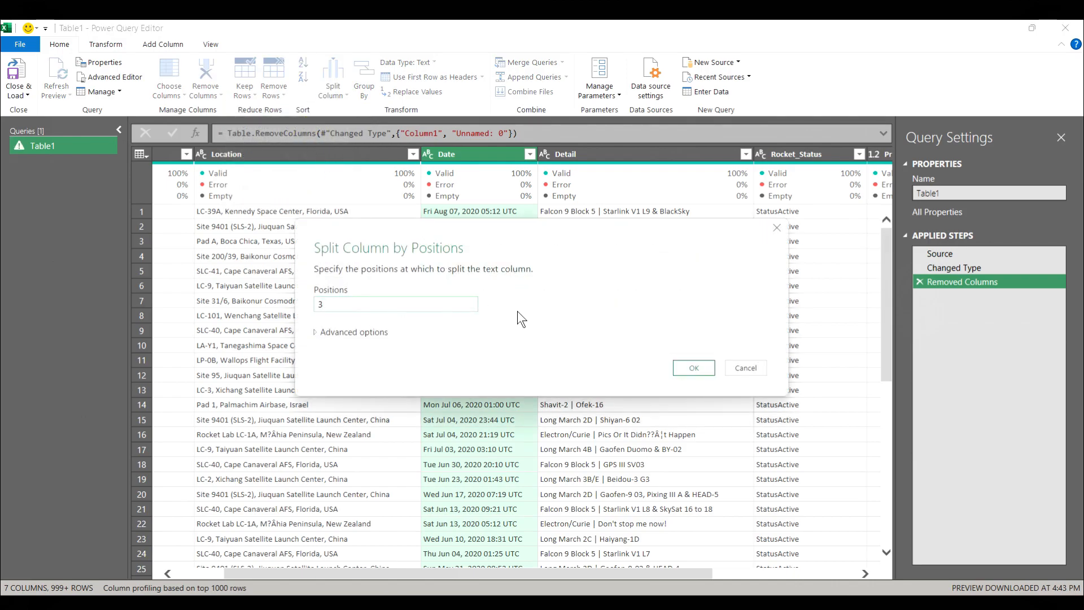
click(694, 368)
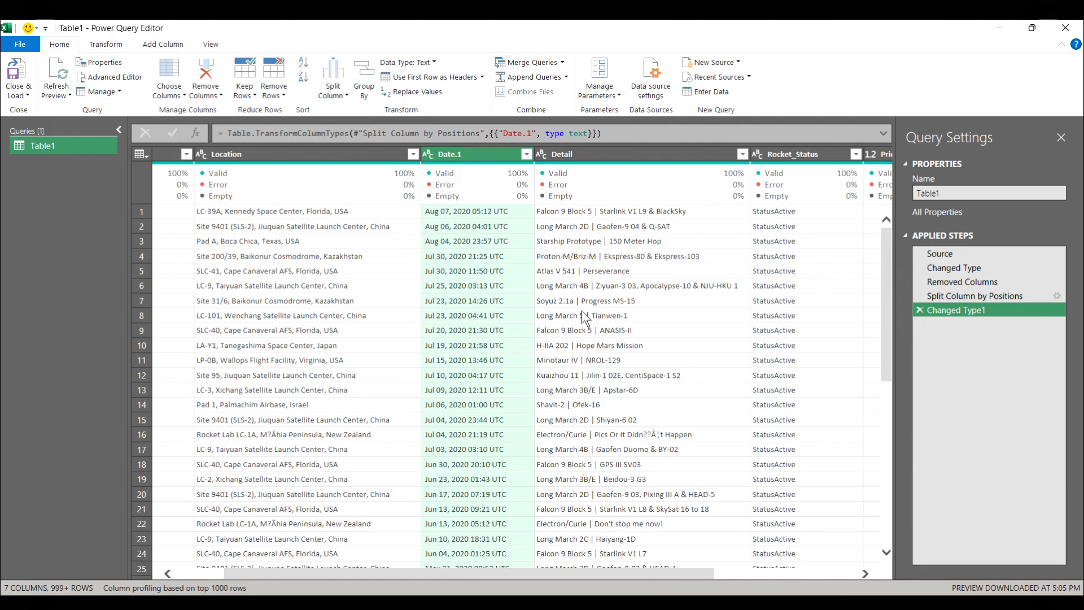
click(918, 310)
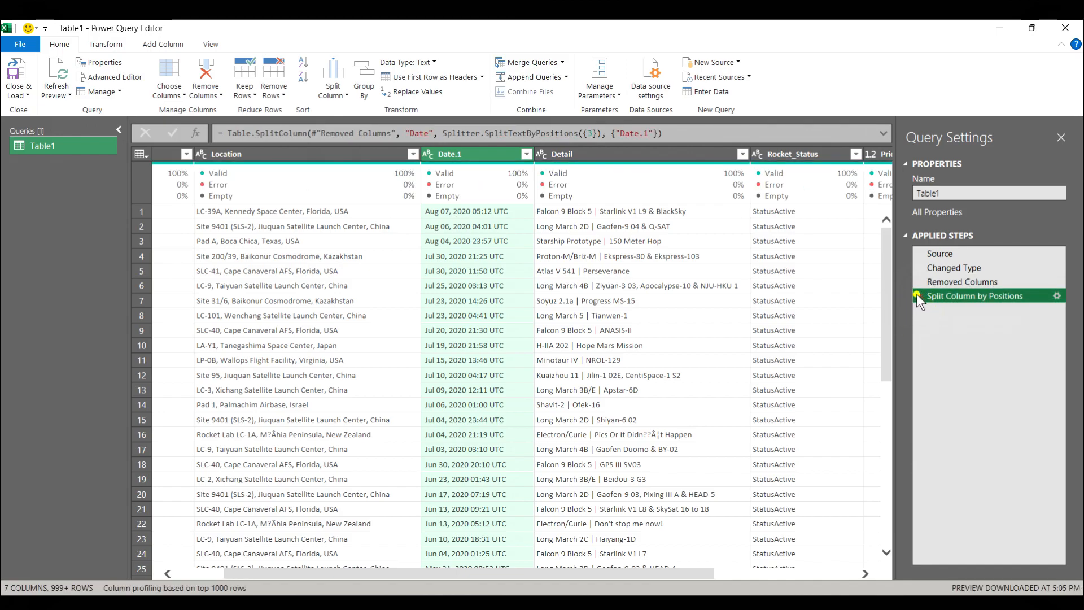
click(917, 295)
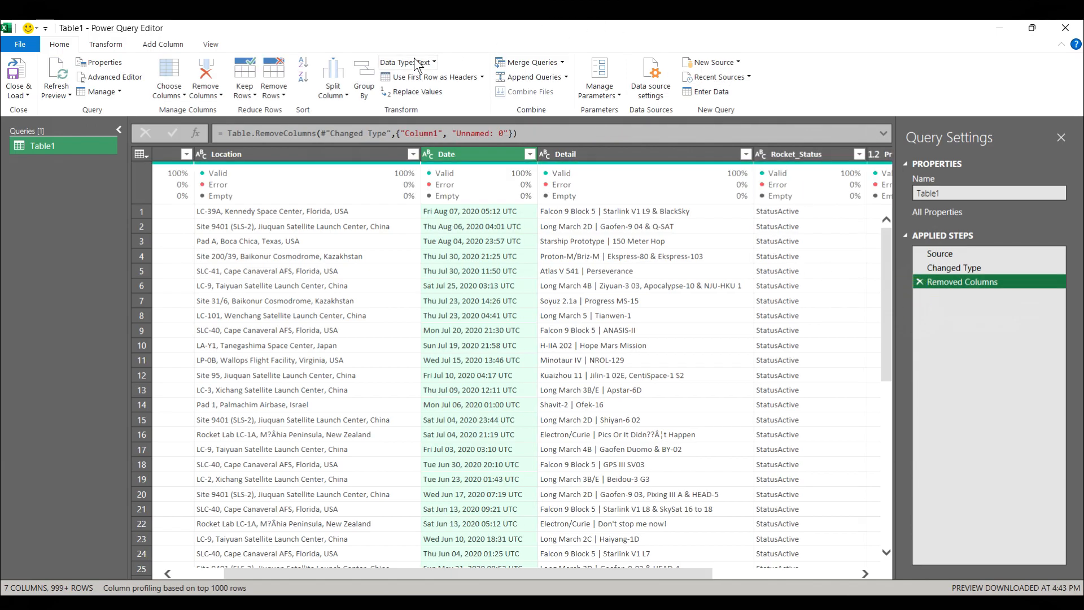
- Split the Rocket_Status column by lowercase to uppercase transition, and delete the resulting split step
click(814, 155)
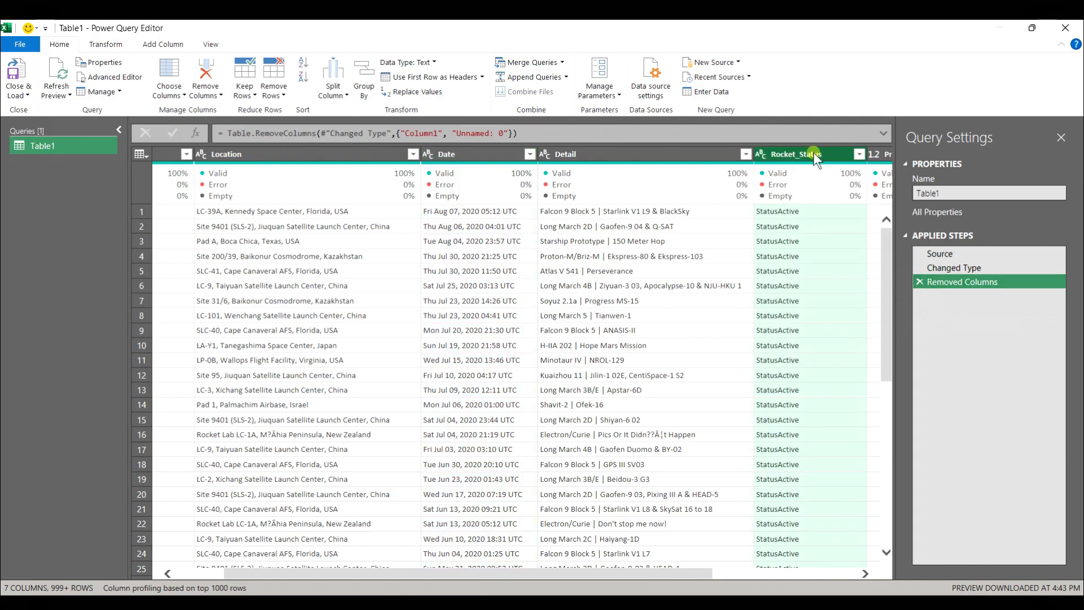
click(345, 96)
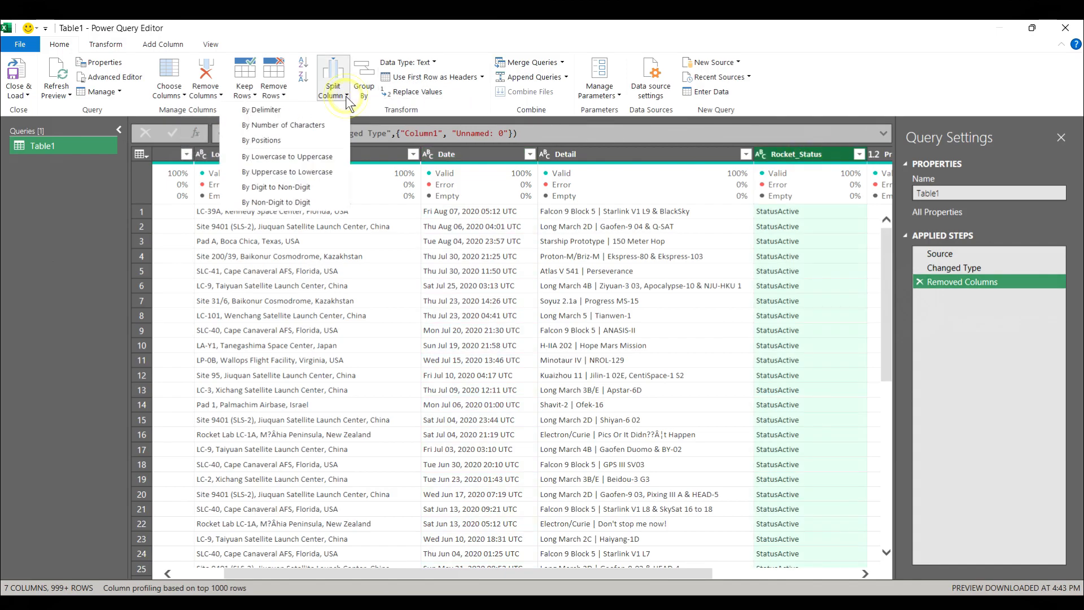
click(337, 156)
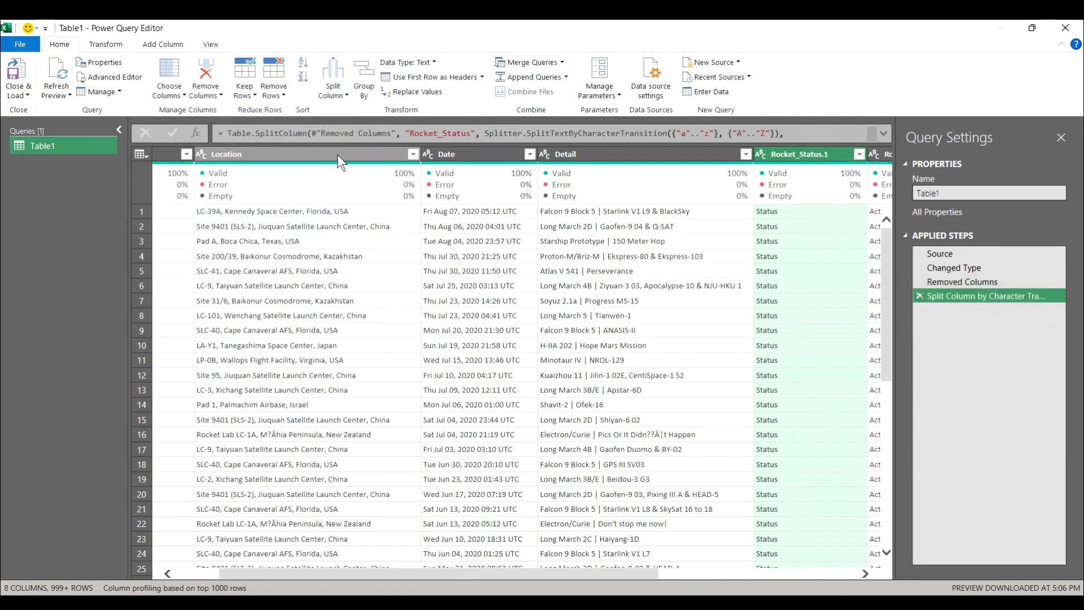
drag(653, 568, 737, 578)
drag(888, 316, 882, 284)
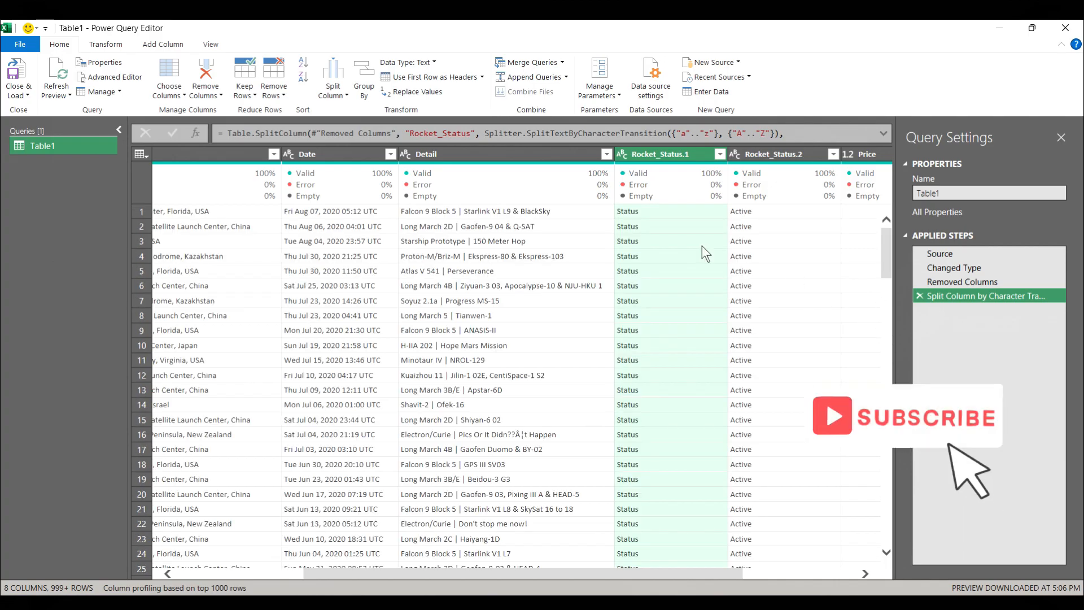
click(918, 296)
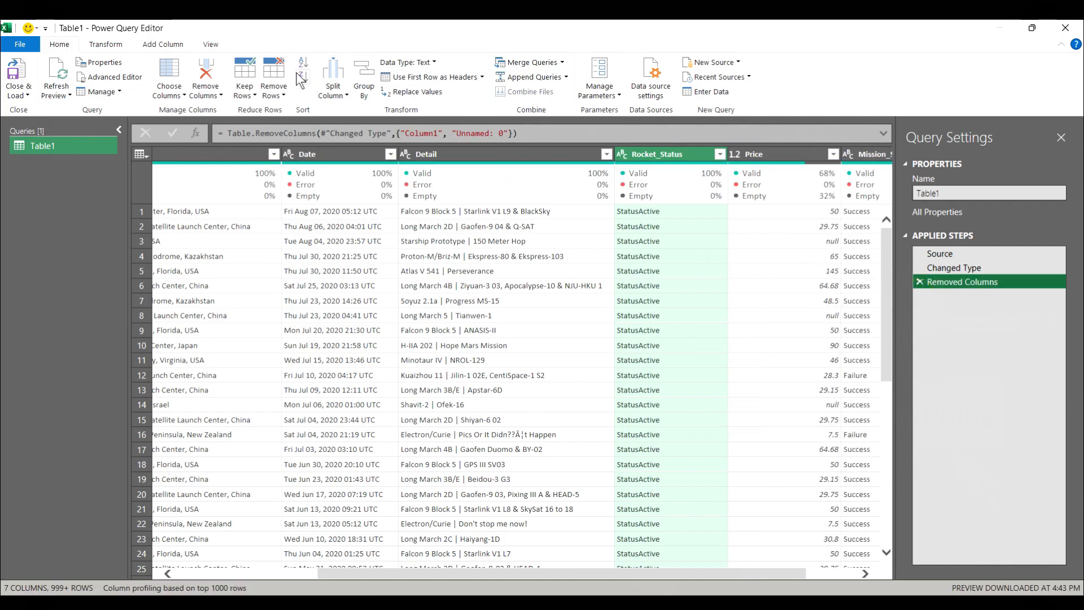
- Split the Rocket_Status column by uppercase to lowercase transition, and delete the resulting split step
click(347, 94)
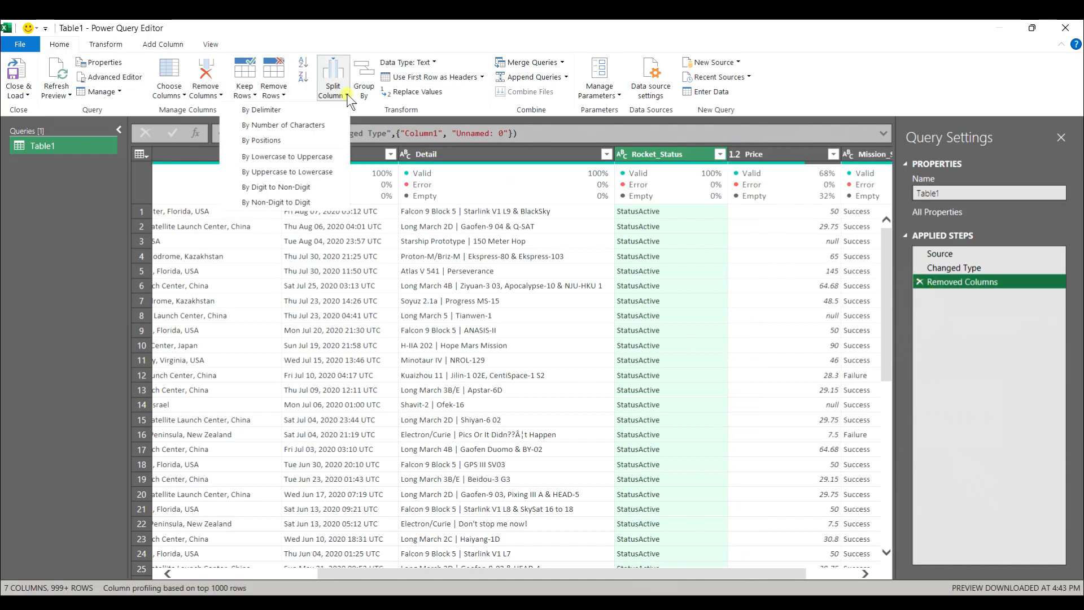
click(326, 174)
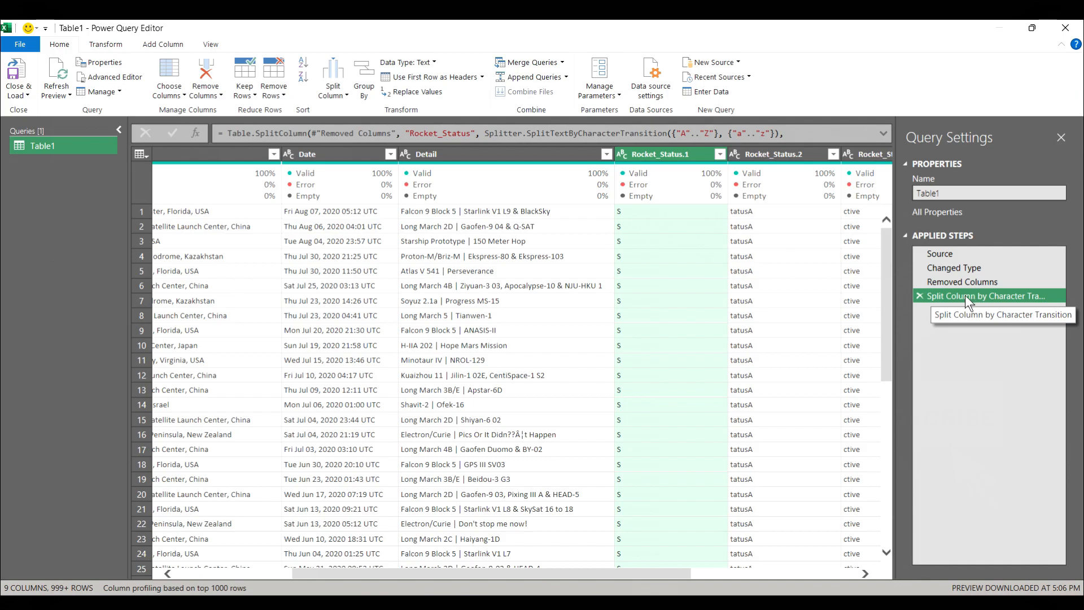
click(919, 296)
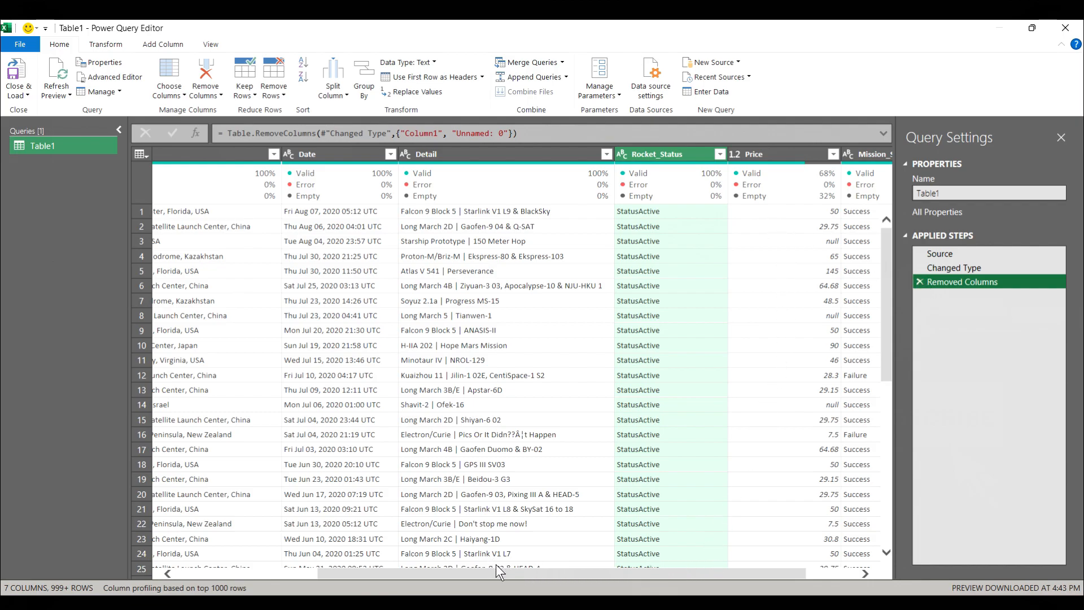
- Split the Date column by digit to non-digit transition, and delete the resulting split step
drag(493, 570, 398, 572)
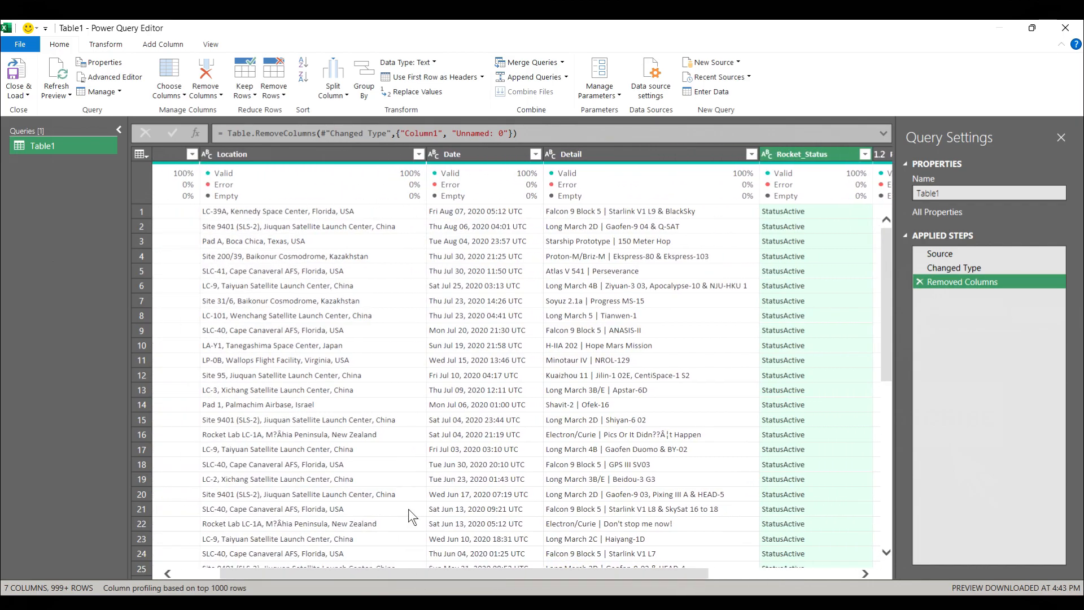
click(348, 96)
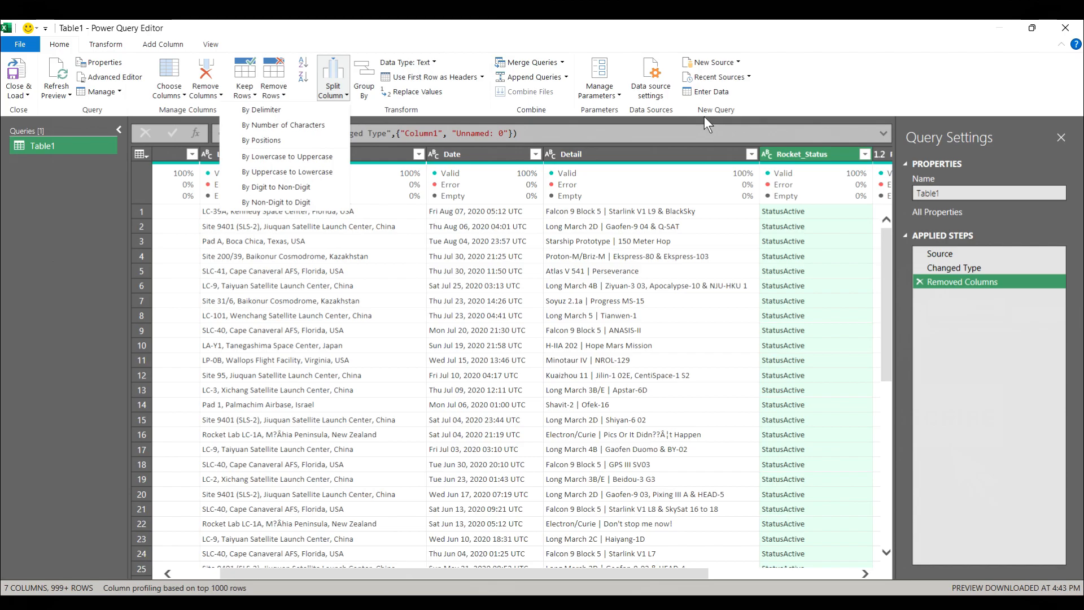
click(484, 153)
click(483, 153)
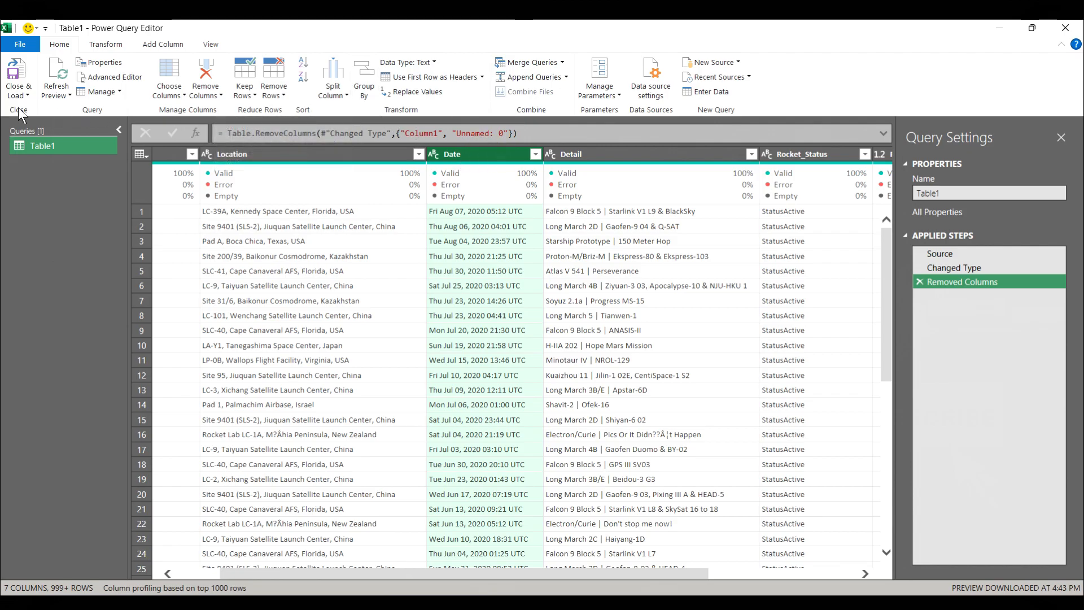
click(346, 94)
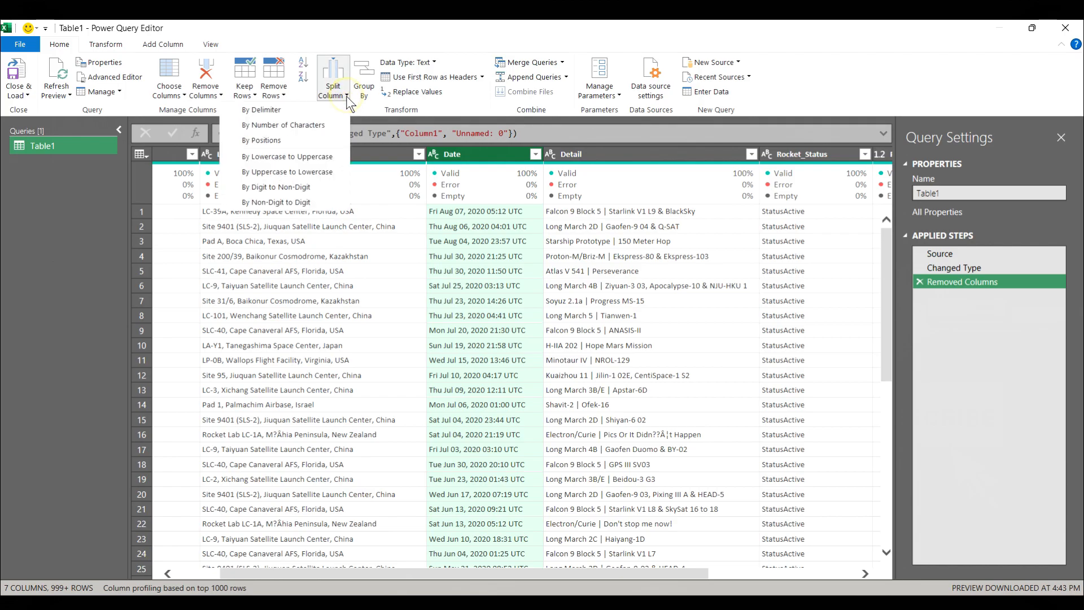
click(311, 188)
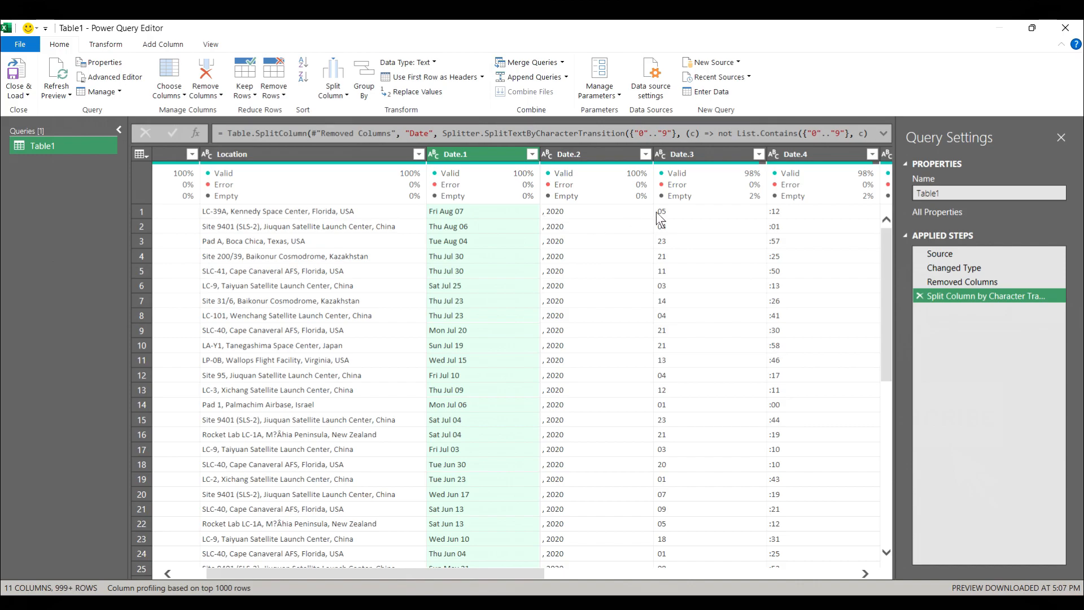
click(917, 296)
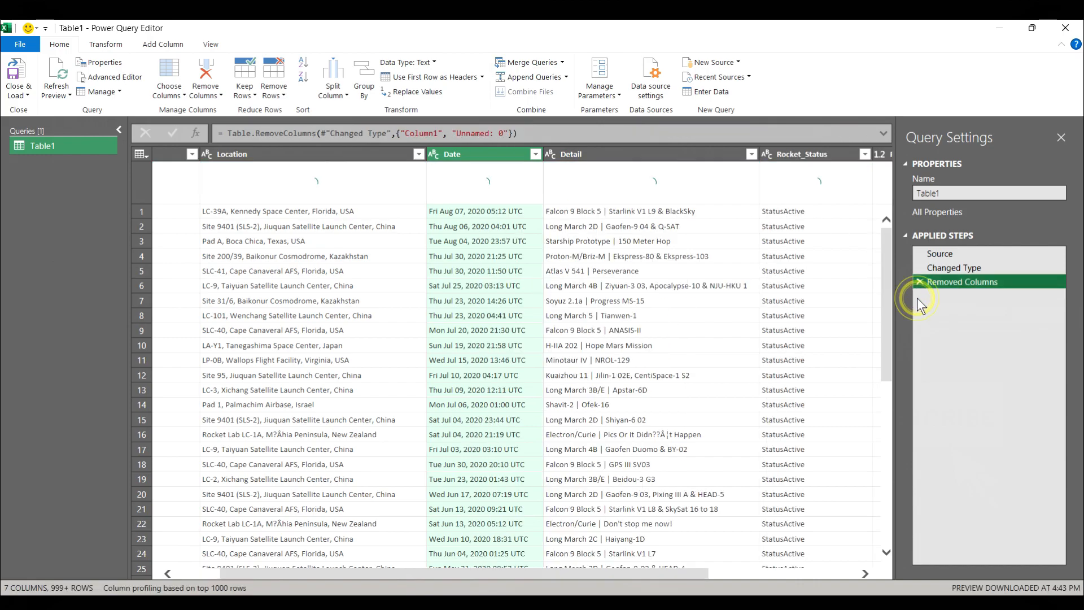
- Split the Date column by non-digit to digit transition, and delete the resulting split step
click(346, 96)
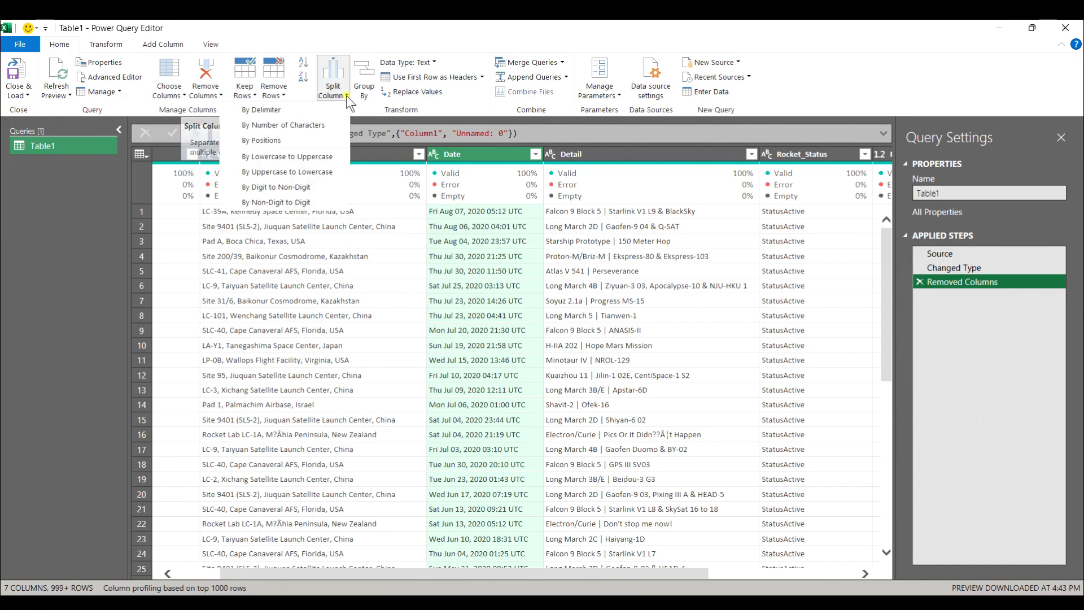
click(313, 203)
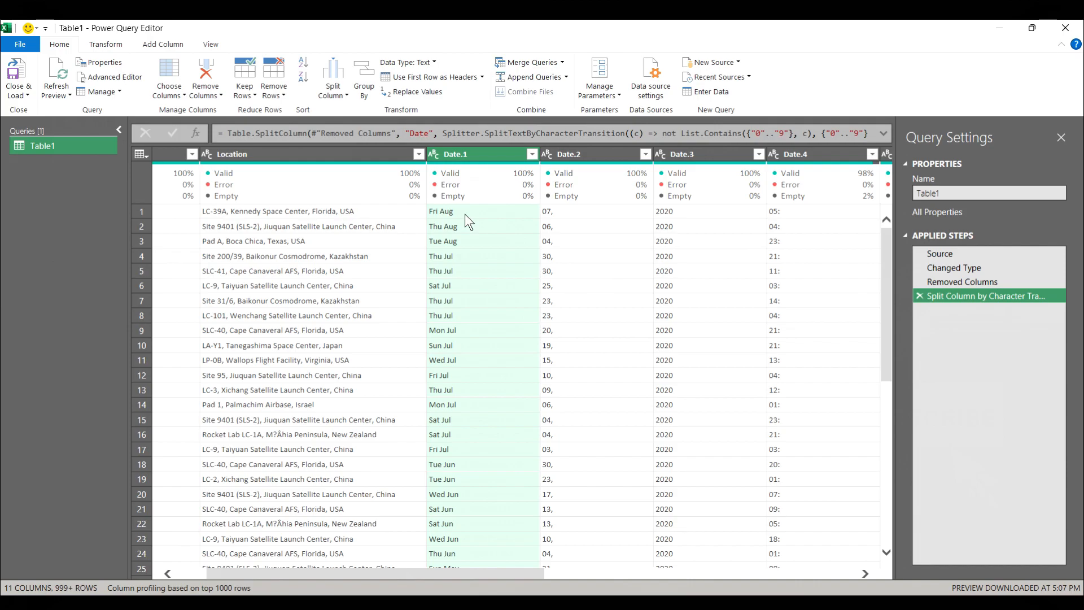
click(918, 295)
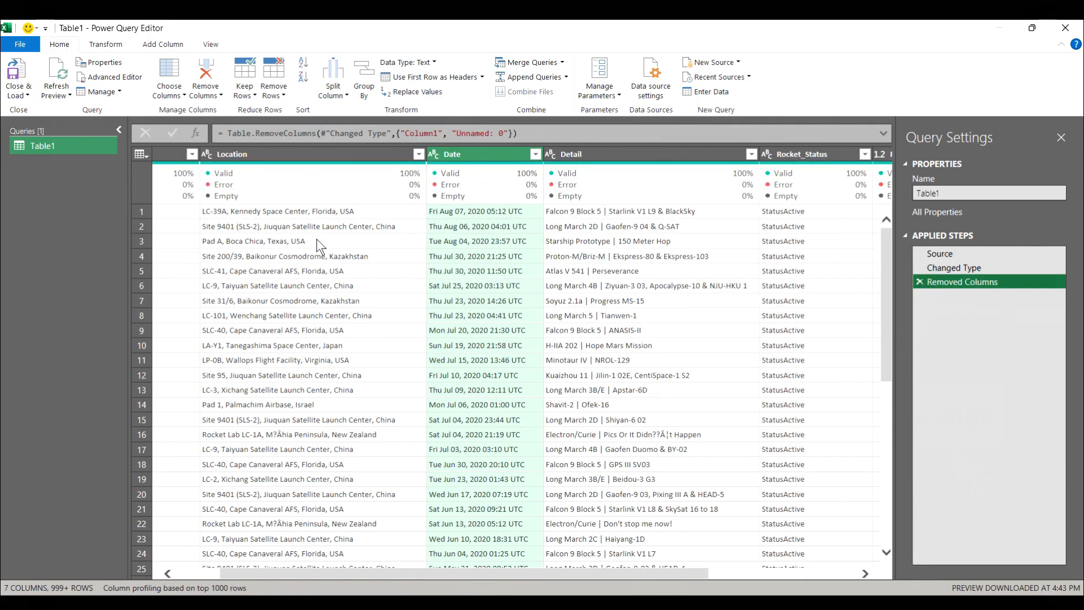